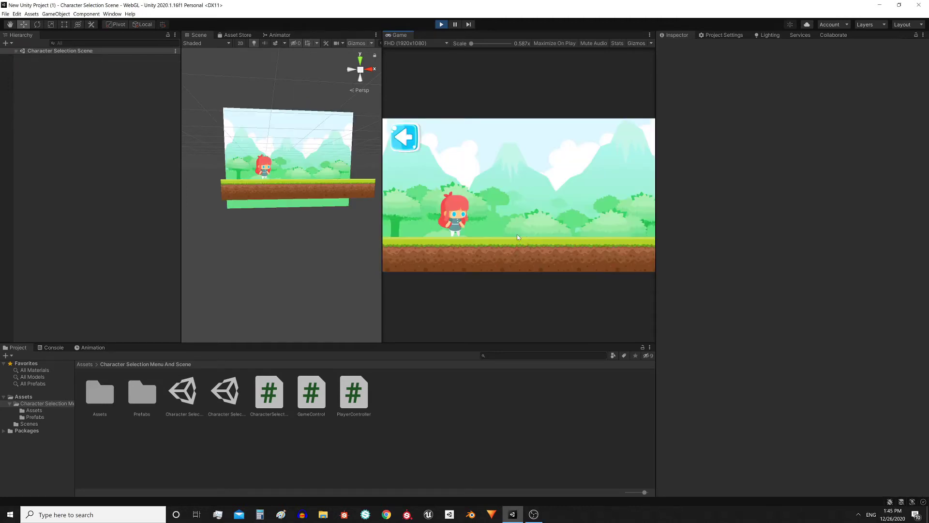
- Play-test the menu: switch characters, start the game, go back to the menu, then stop playing
click(404, 137)
click(591, 169)
click(519, 236)
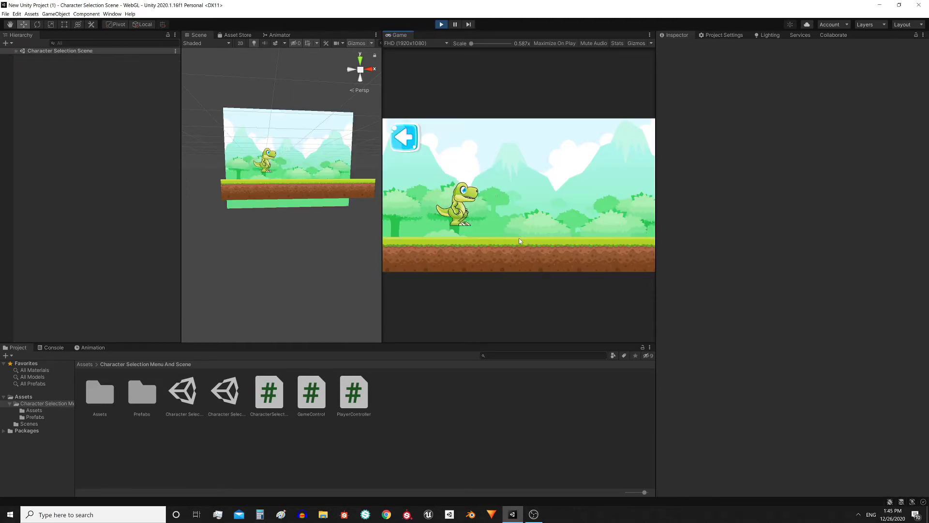
click(406, 143)
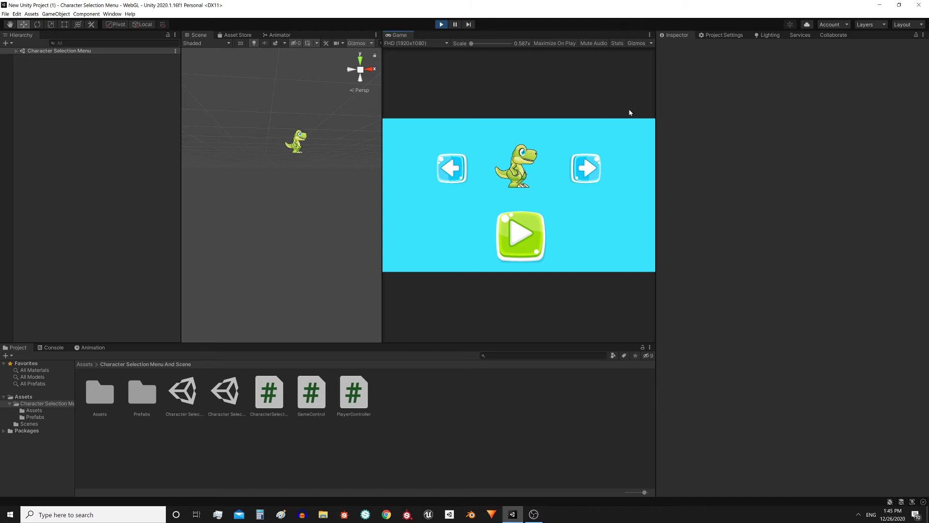
click(441, 24)
- Open the CharacterSelectionMenu script in Visual Studio and select the Script-CharacterSelection object
click(275, 402)
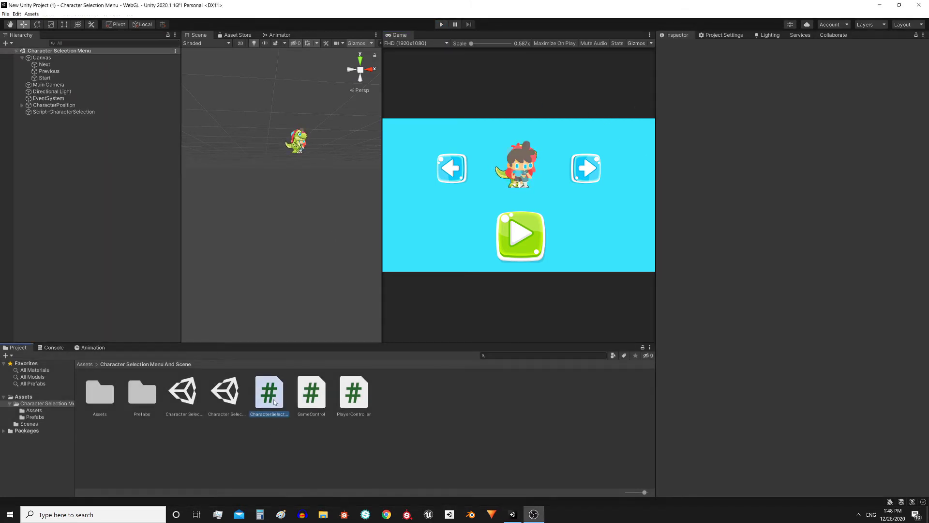
ctrl+click(310, 400)
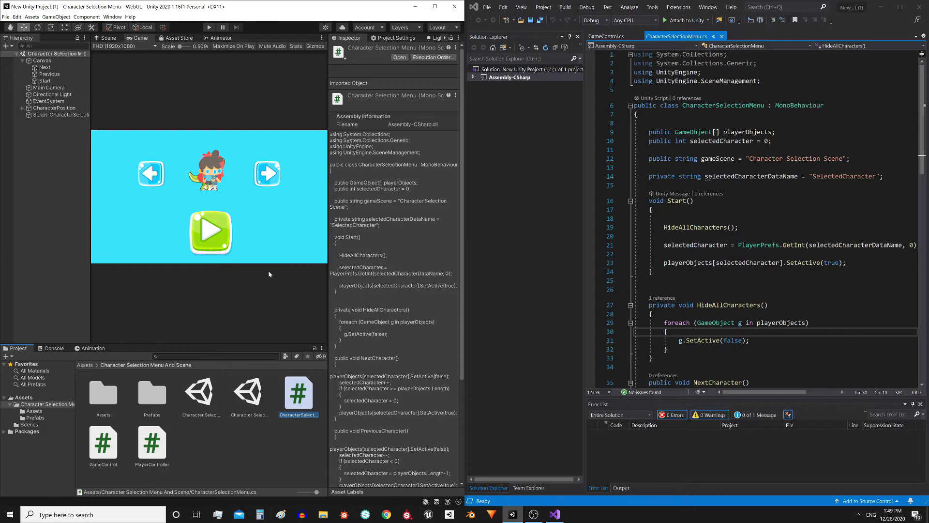
click(93, 454)
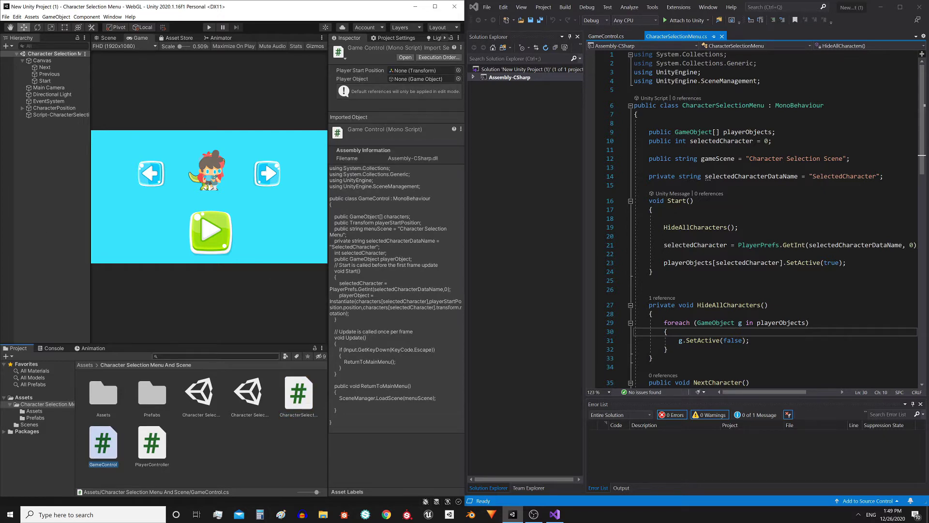
click(61, 115)
drag(635, 104, 754, 230)
- Highlight the playerObjects field and match its elements to the Dino and Girl characters
scroll(753, 229, up, 5)
drag(635, 128, 883, 176)
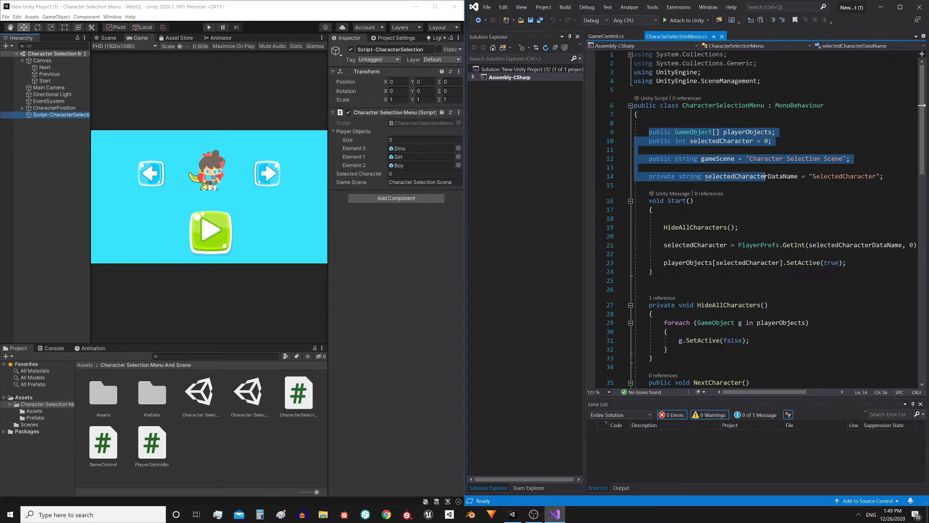
click(716, 132)
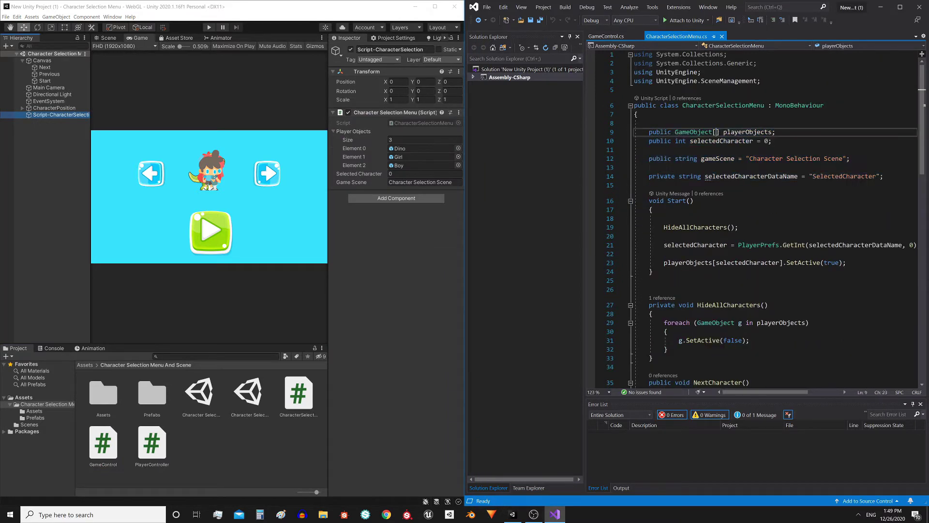
double_click(748, 132)
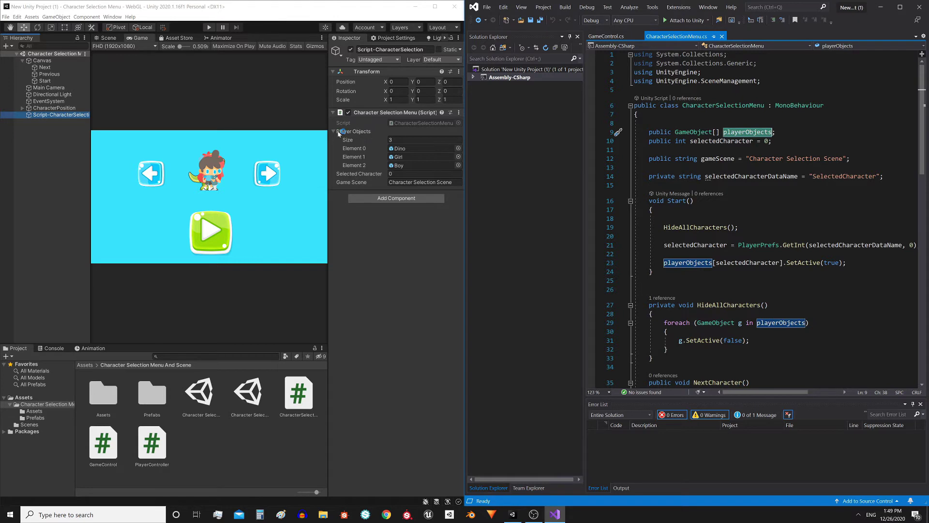
click(408, 149)
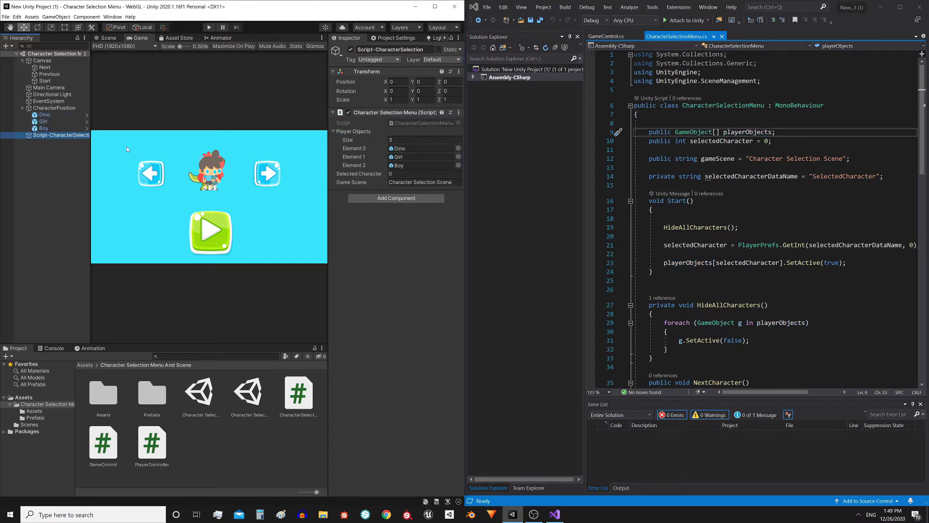
click(409, 149)
click(407, 157)
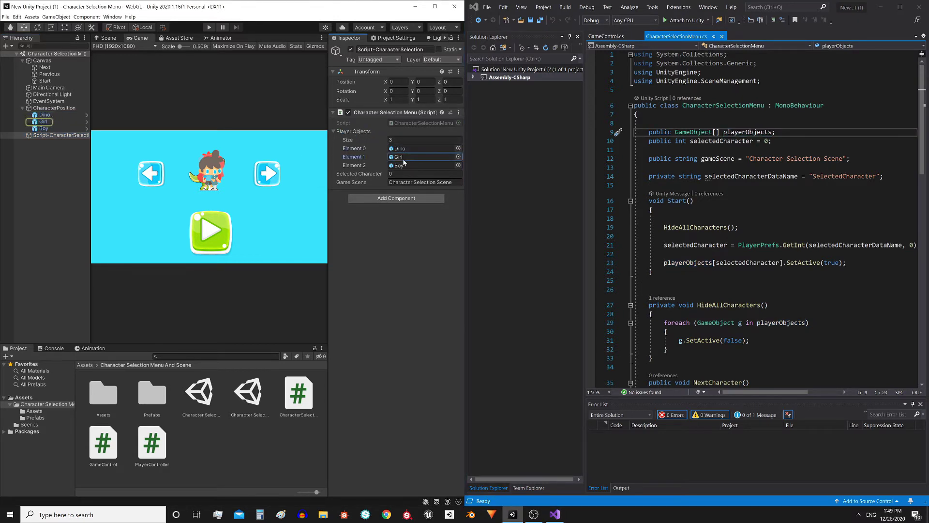
- Highlight selectedCharacter, the Character Selection Scene name, the saved-selection key and the GameObject loop
double_click(742, 144)
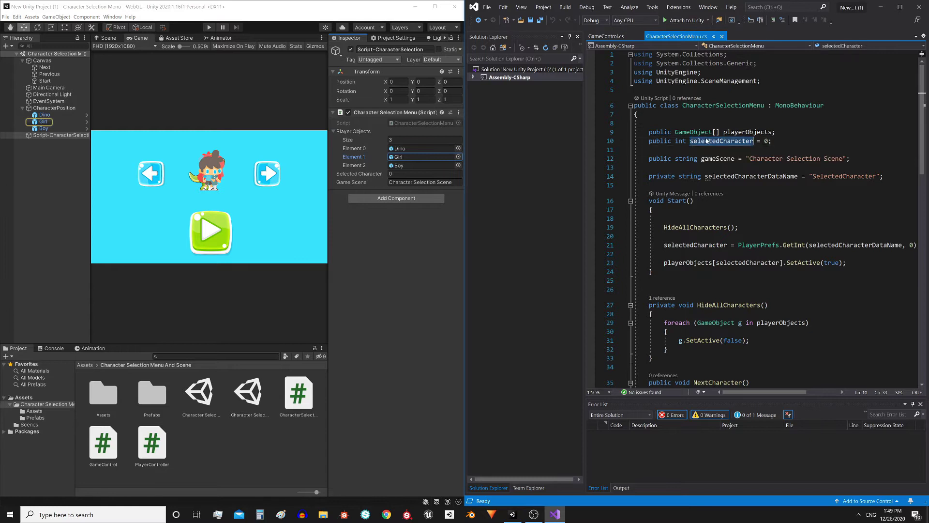
double_click(748, 132)
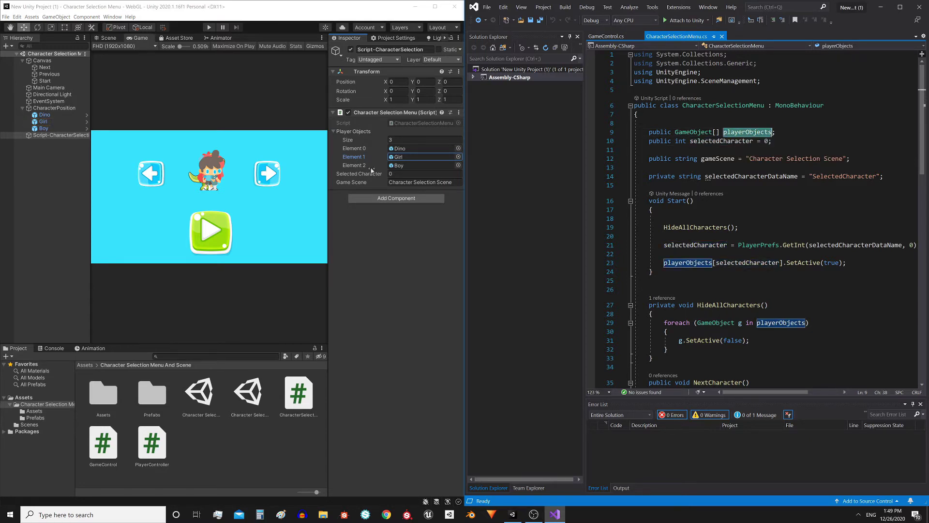
double_click(739, 140)
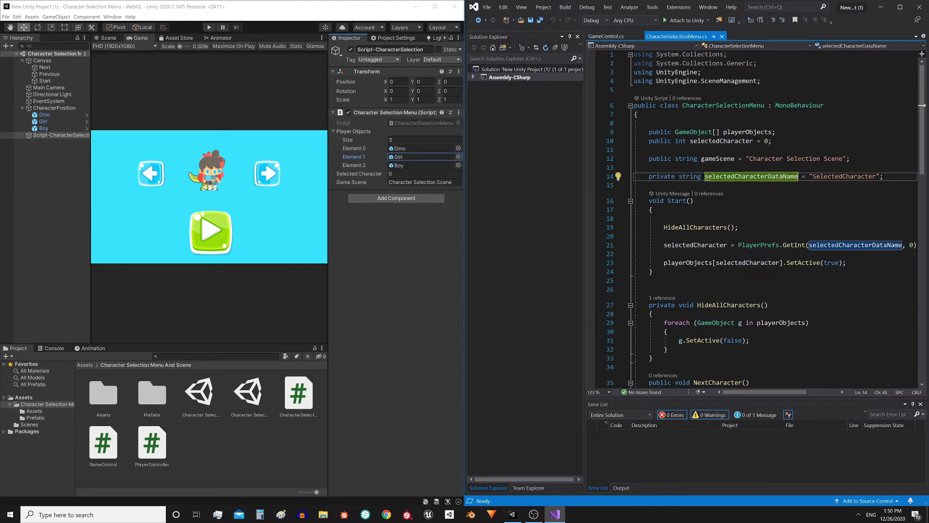
drag(750, 158, 843, 159)
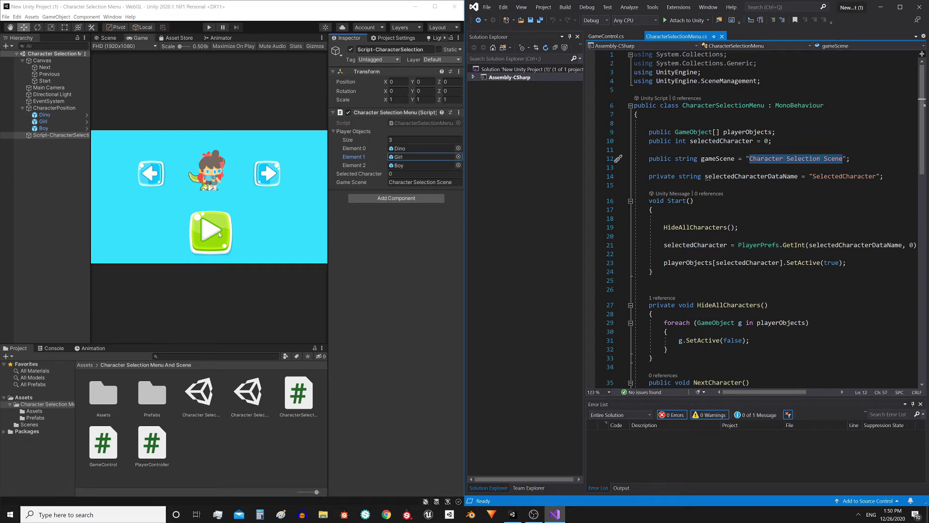
drag(735, 176, 874, 176)
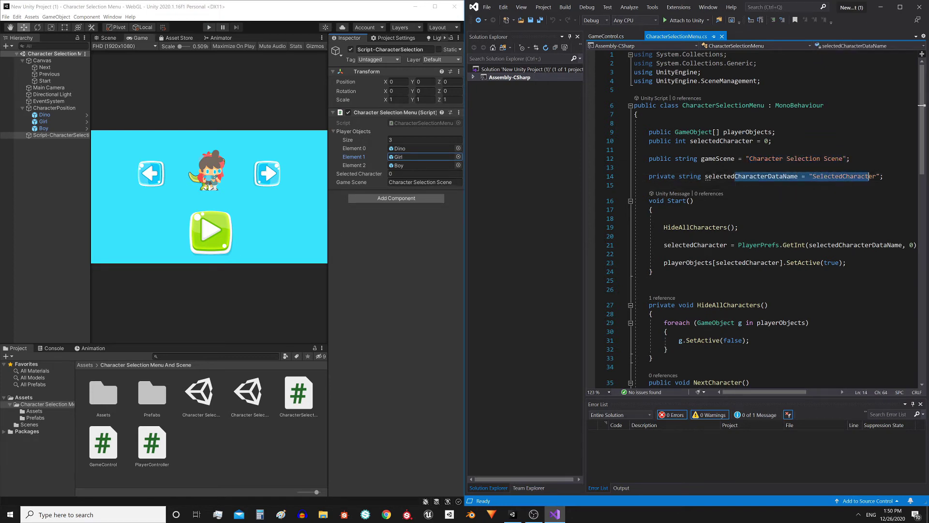
click(831, 177)
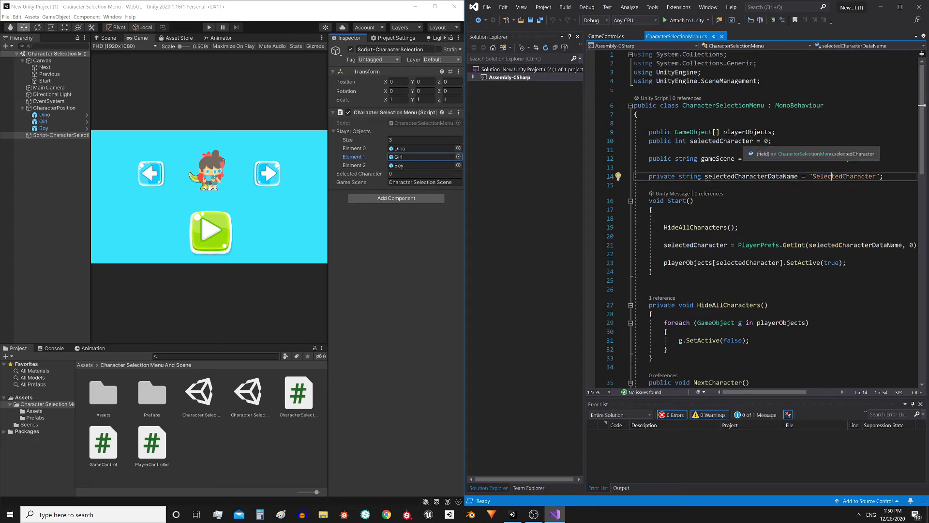
click(745, 142)
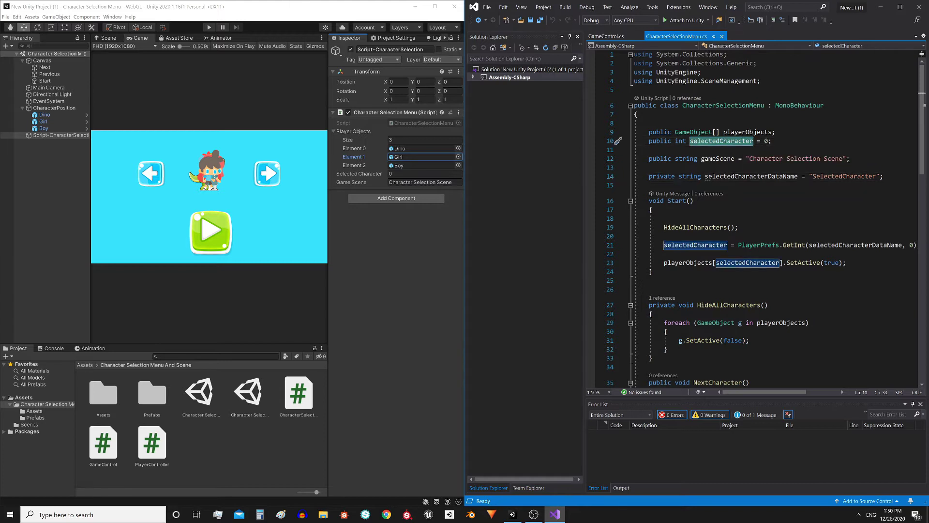
scroll(715, 243, down, 3)
click(715, 243)
- Highlight the HideAllCharacters calls and toggle the Dino, Girl and Boy objects off and on
scroll(716, 243, down, 6)
scroll(715, 242, up, 7)
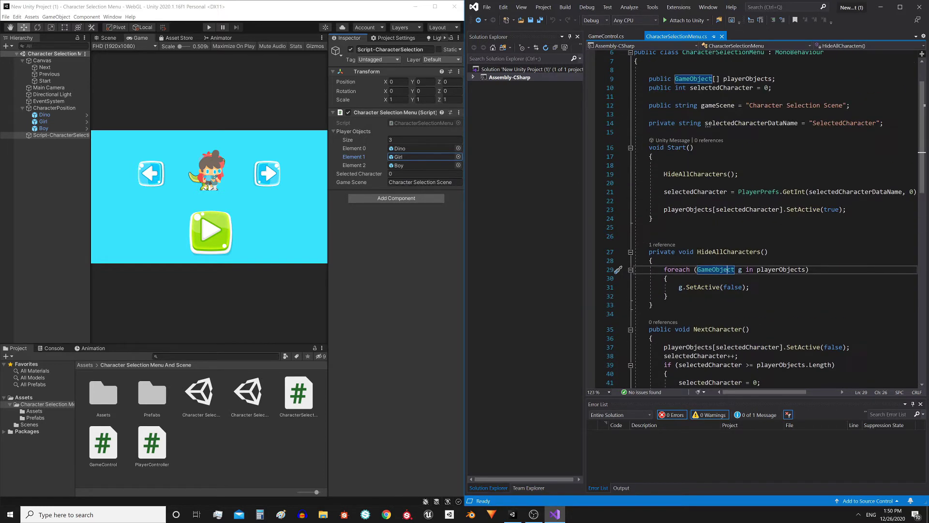
click(760, 252)
scroll(760, 252, down, 3)
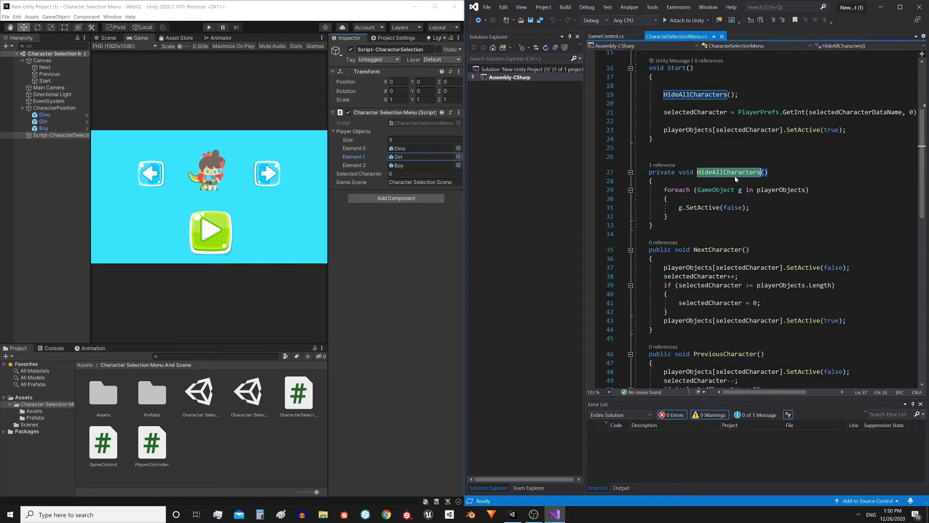
scroll(736, 179, up, 3)
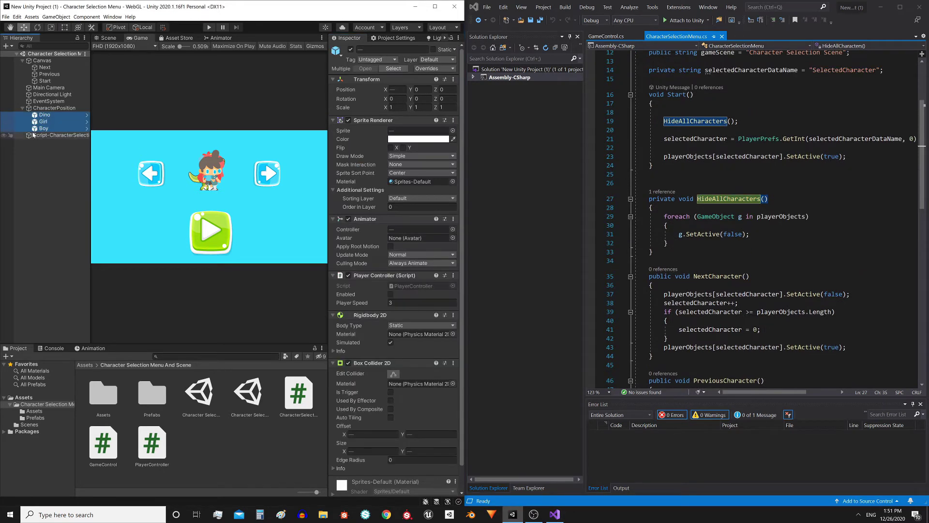
click(350, 49)
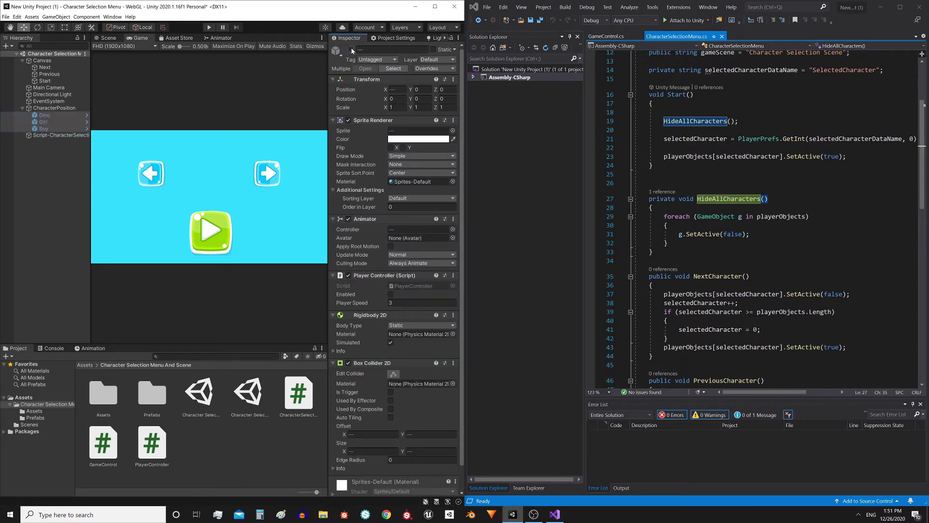
click(350, 49)
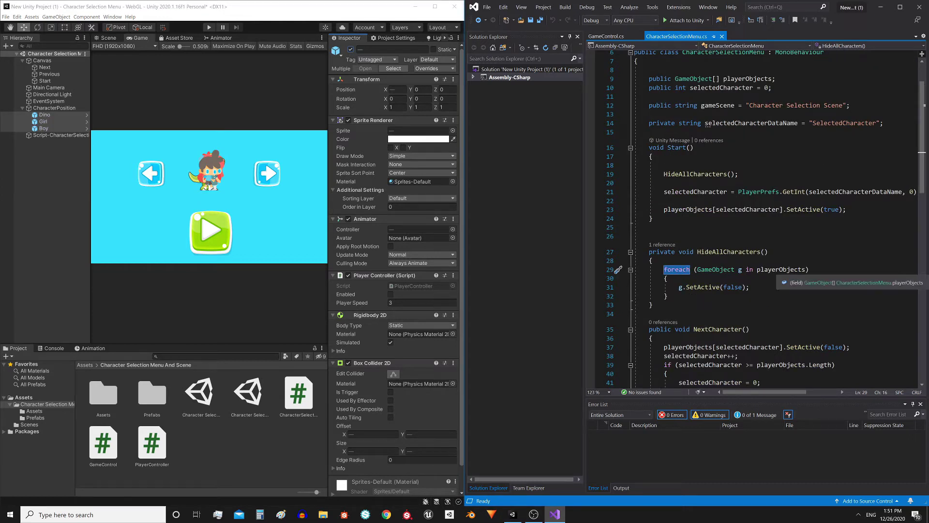
- Highlight playerObjects and the SetActive(false) argument in the hiding loop
double_click(791, 270)
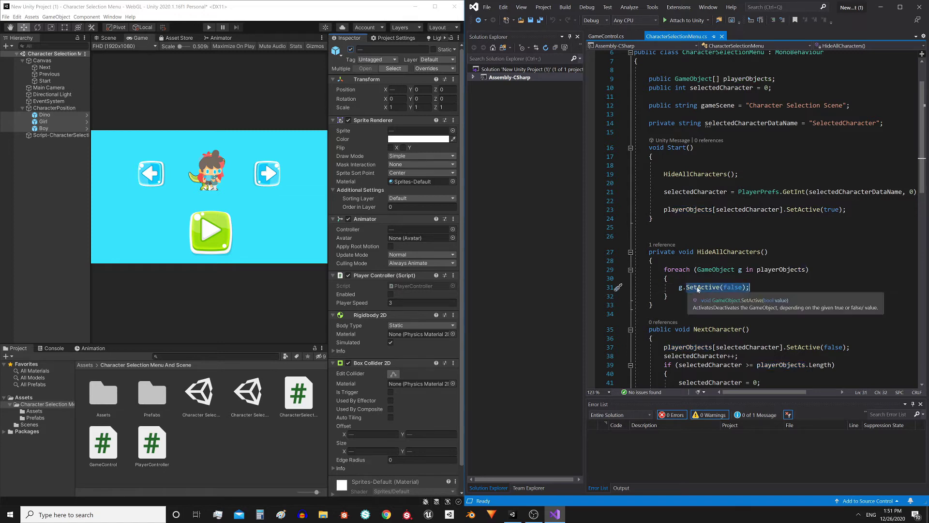
click(668, 278)
double_click(733, 287)
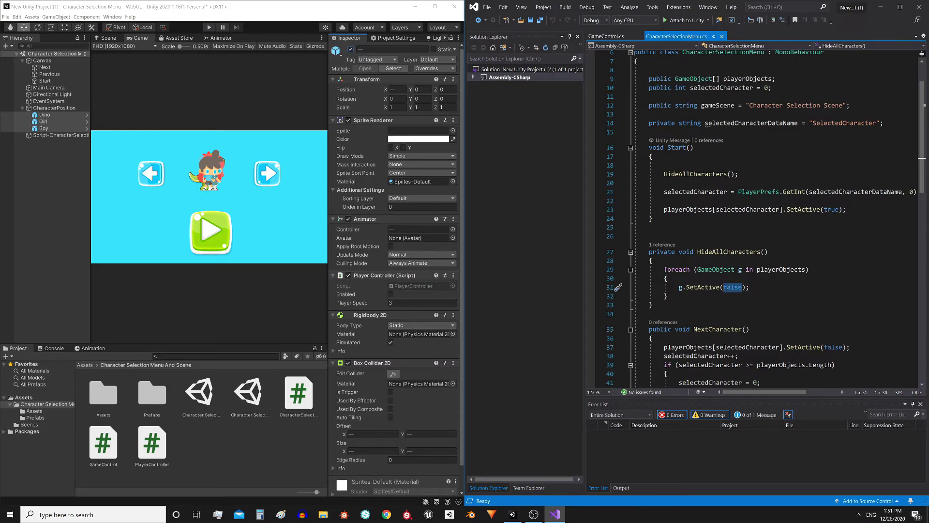
- Mark the Start method and select its HideAllCharacters call
drag(654, 219, 635, 147)
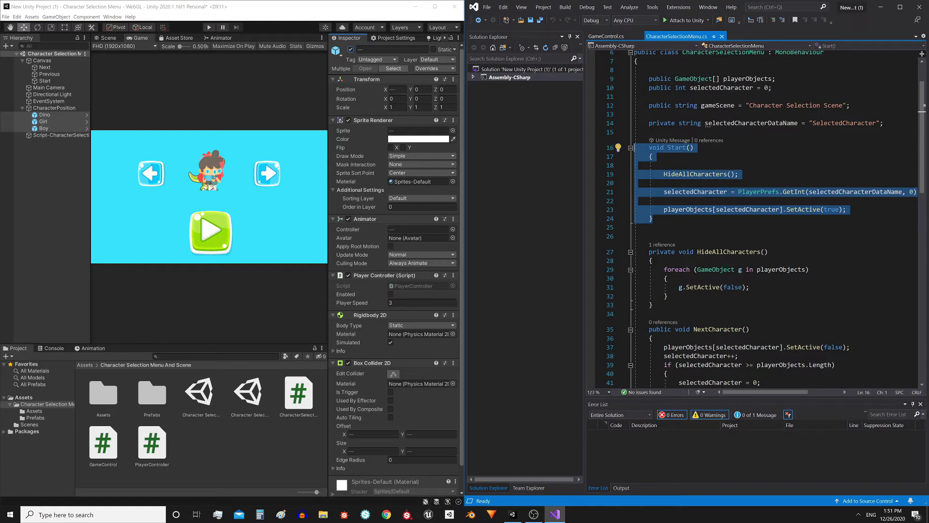
click(701, 165)
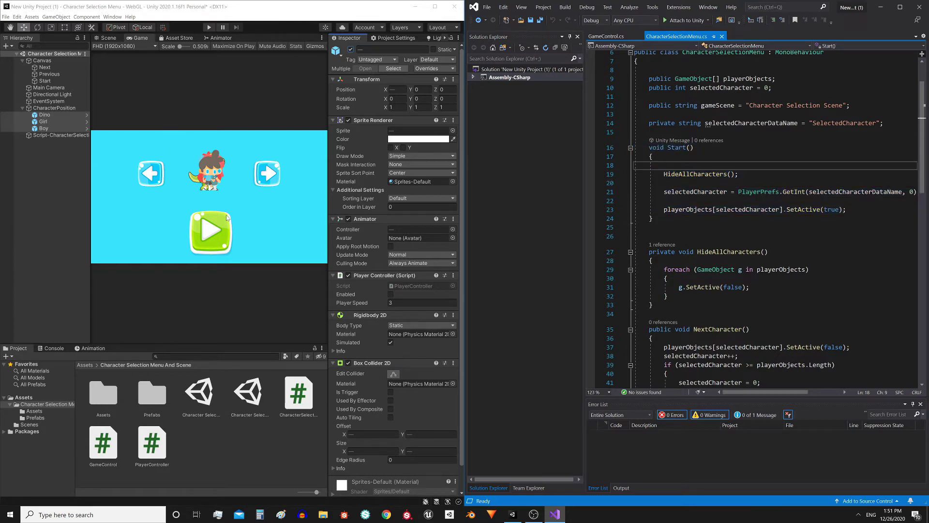
double_click(699, 175)
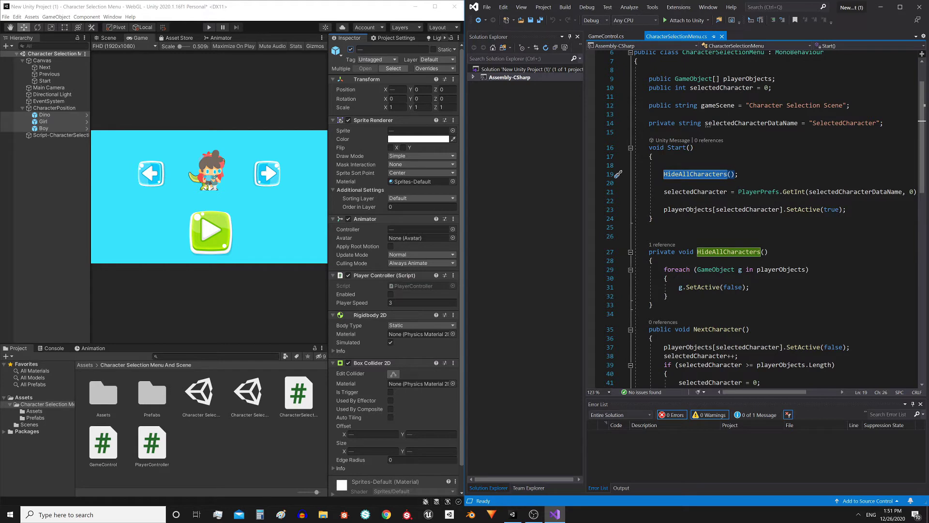
- Walk through PlayerPrefs.GetInt(selectedCharacterDataName, 0), then show the script's player objects in Unity
key(Down)
key(Down)
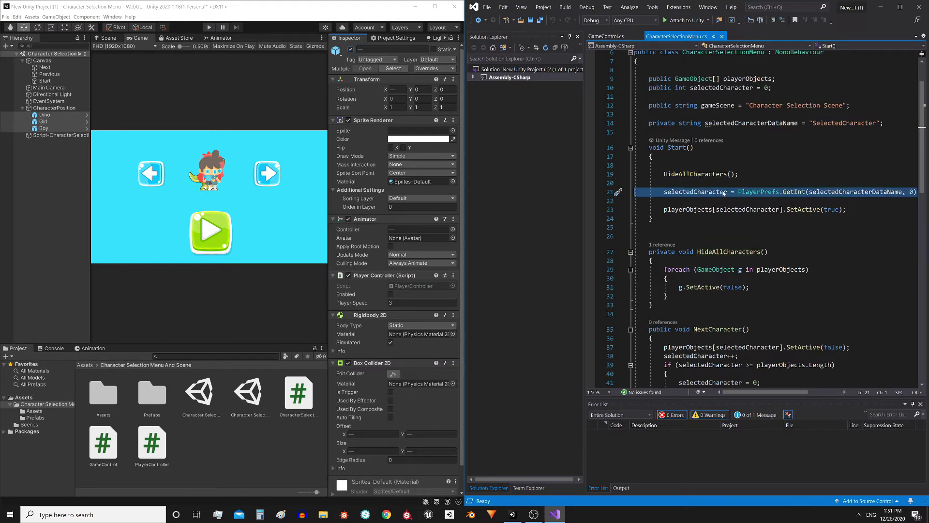
key(Right)
key(Right)
key(Right)
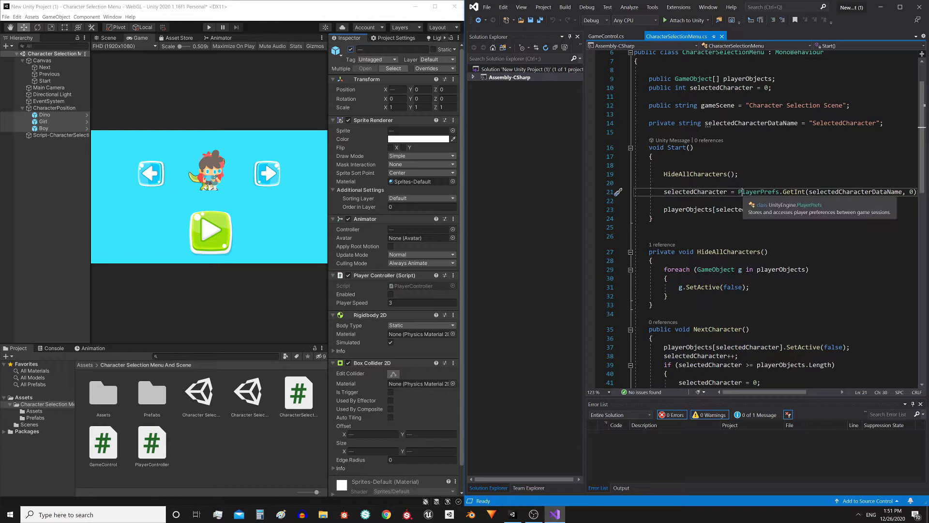
key(Right)
key(Right)
key(Right)
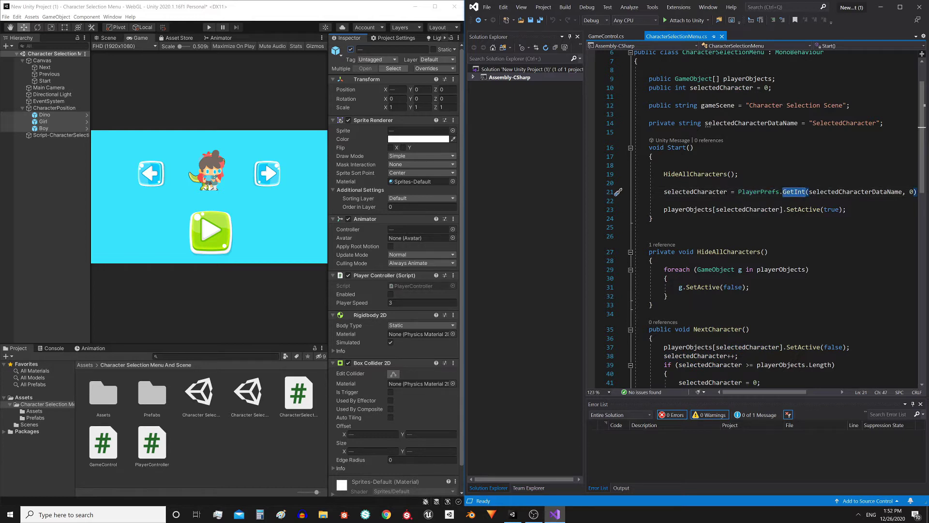
mouse_move(855, 192)
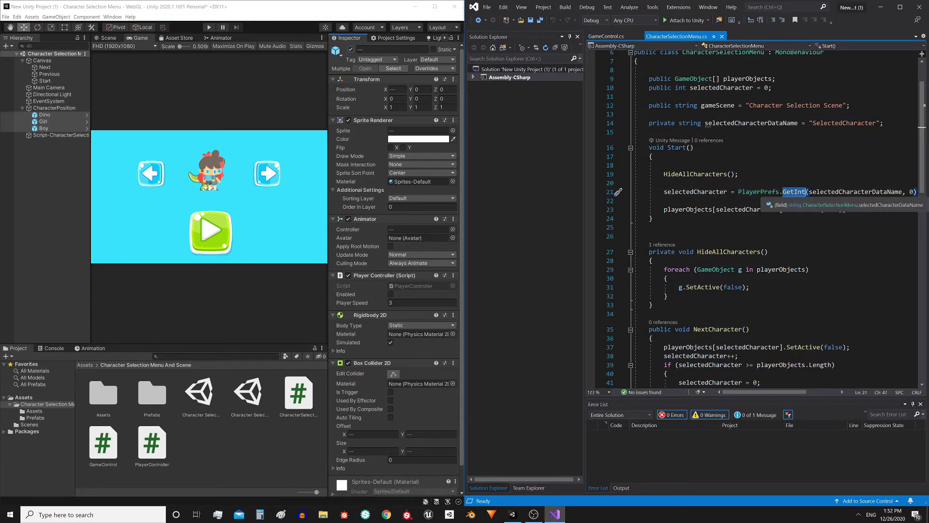
key(Right)
key(ctrl+shift+Right)
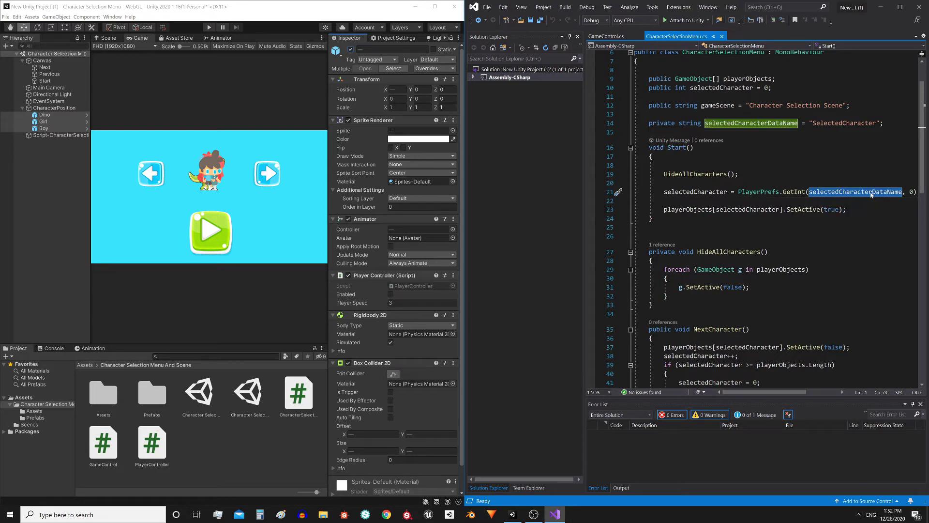
key(Right)
key(Right)
key(Right)
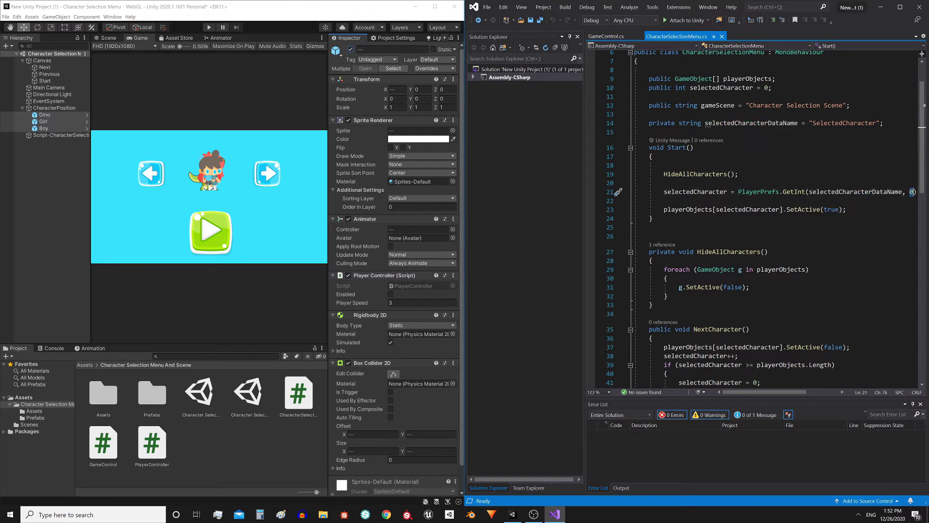
click(60, 135)
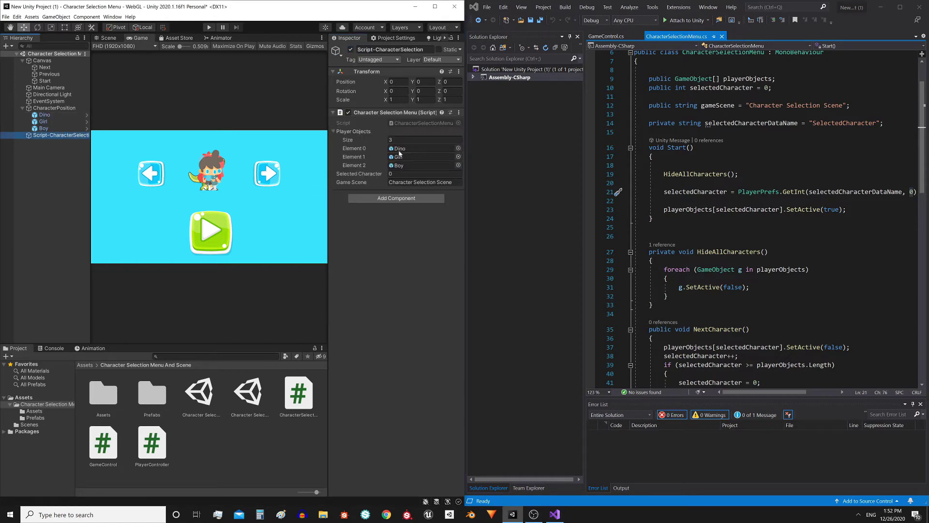
- Mark NextCharacter, select PreviousCharacter, and show the Next button's On Click setting
mouse_move(649, 90)
mouse_down()
mouse_move(835, 126)
mouse_move(649, 179)
mouse_up()
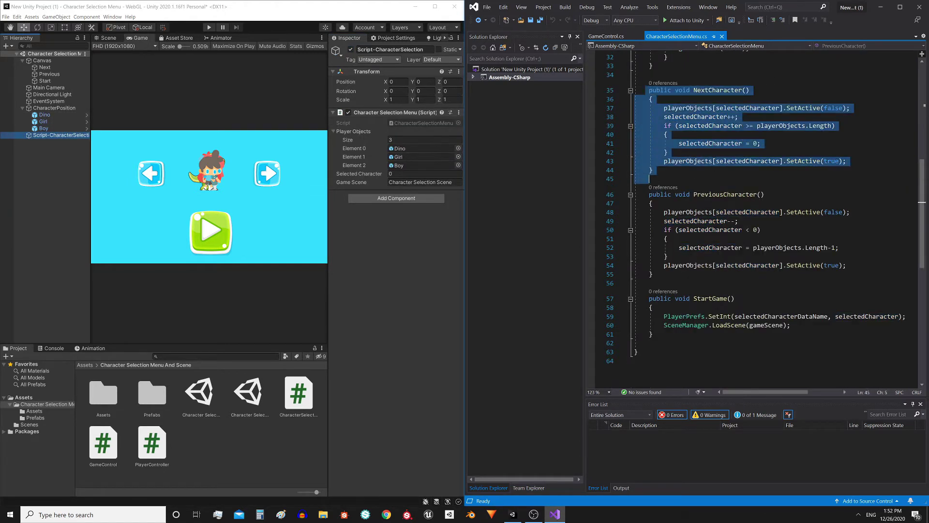
click(703, 97)
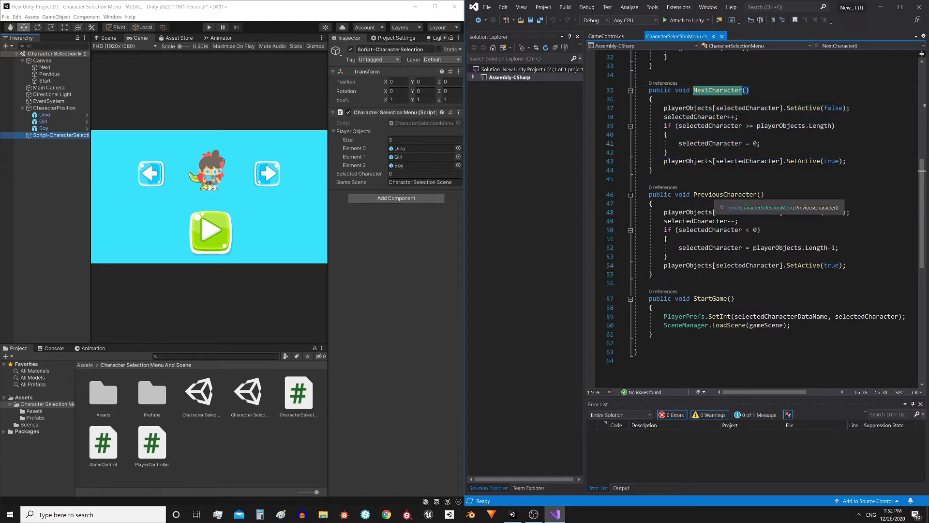
double_click(726, 194)
scroll(726, 195, up, 2)
scroll(765, 218, down, 1)
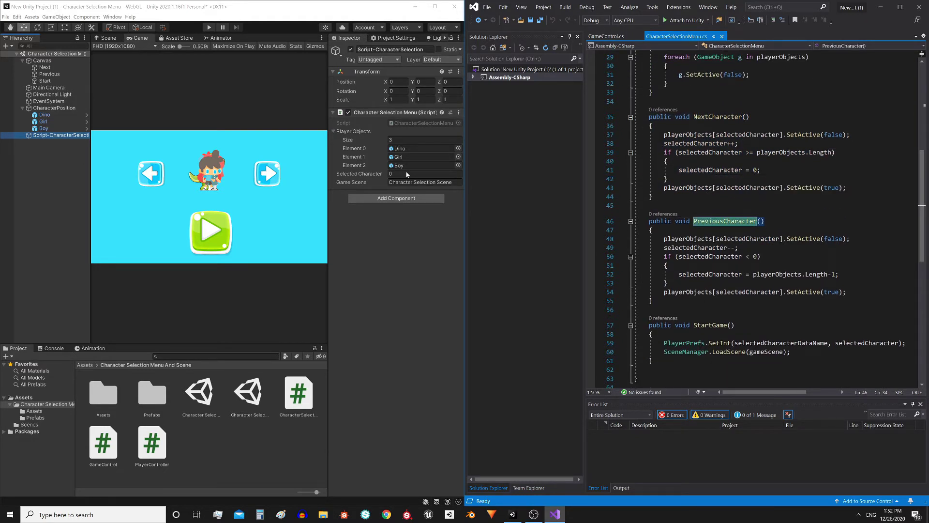
click(45, 68)
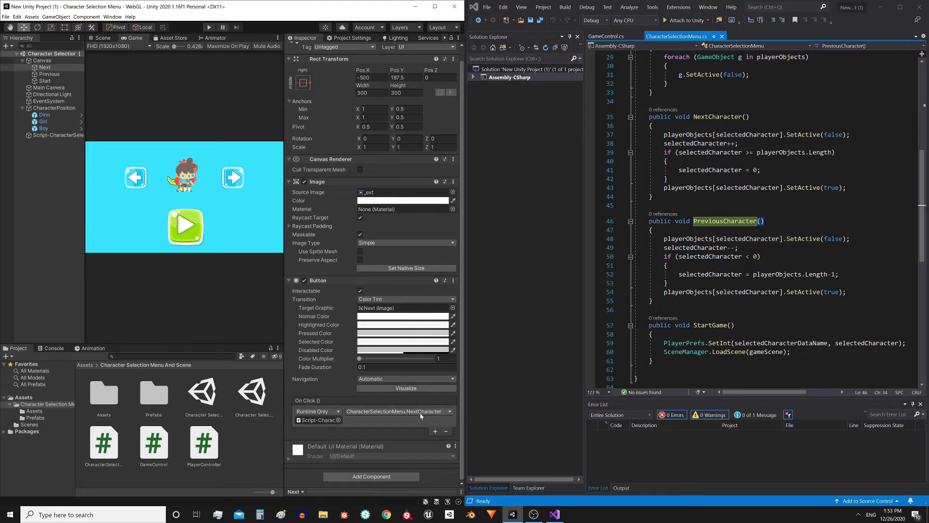
- Explain NextCharacter's hide-current and show-new lines, then mark PreviousCharacter's hiding line
click(861, 188)
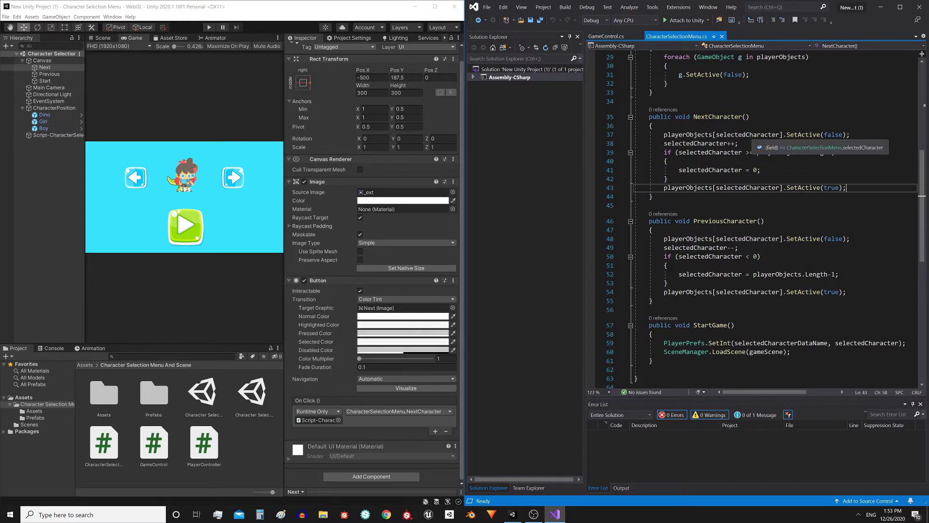
click(697, 135)
scroll(629, 145, up, 1)
key(ctrl+Right)
key(ctrl+Right)
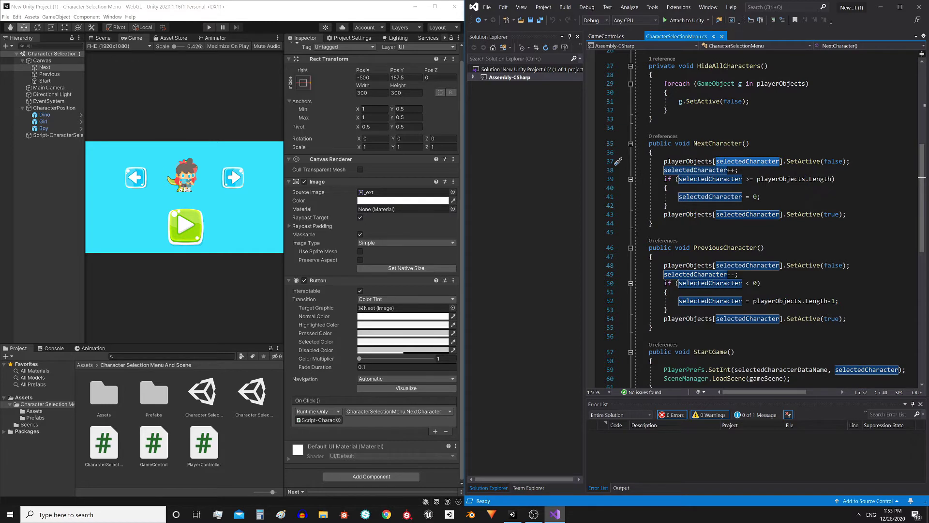
double_click(830, 163)
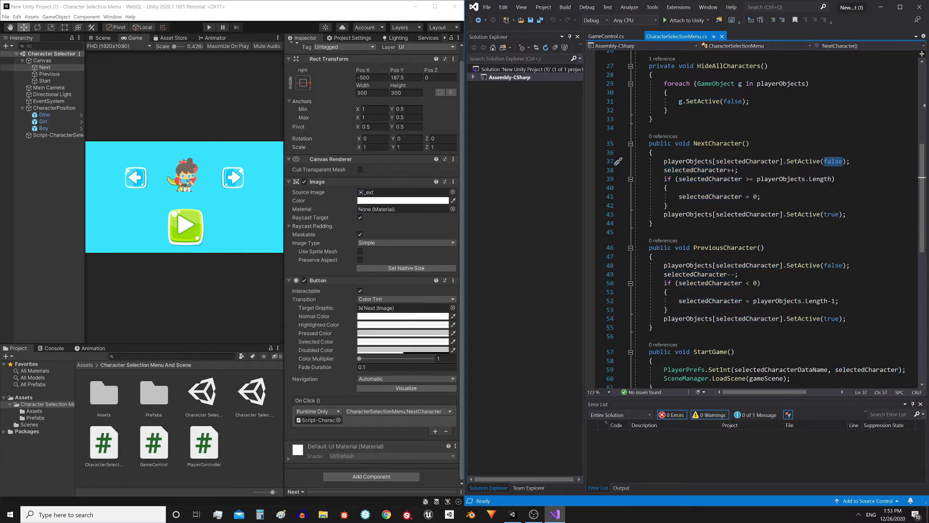
click(637, 265)
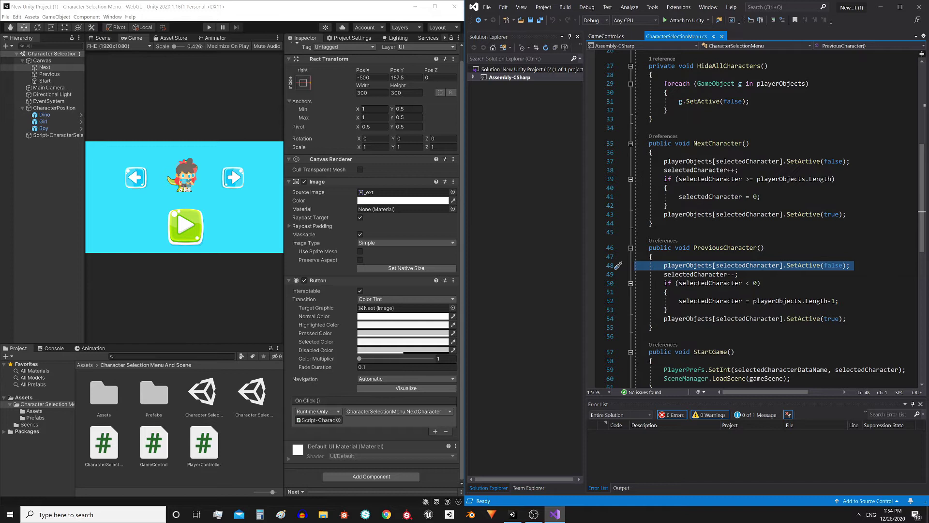
- Explain the selectedCharacter increment and the wrap-around reset to the first character
drag(664, 152, 668, 188)
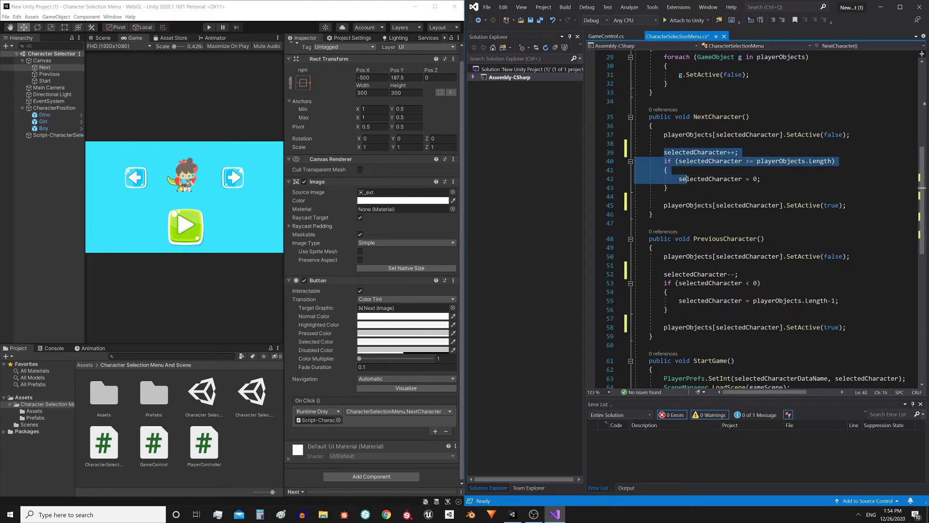
click(733, 153)
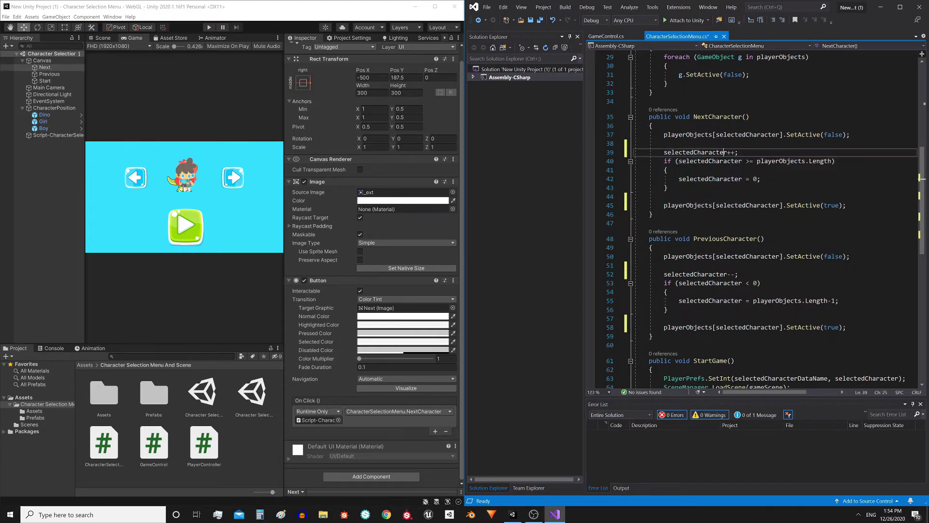
click(727, 274)
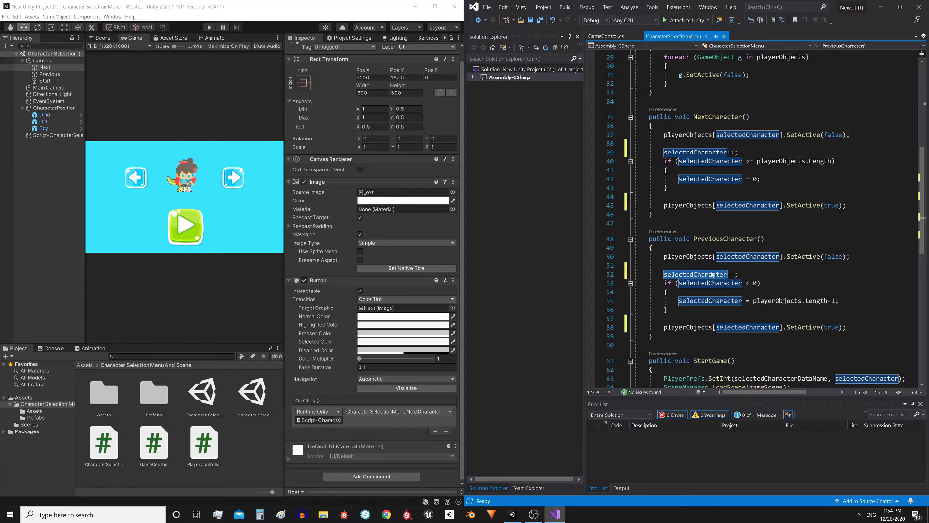
drag(669, 188, 835, 161)
click(666, 170)
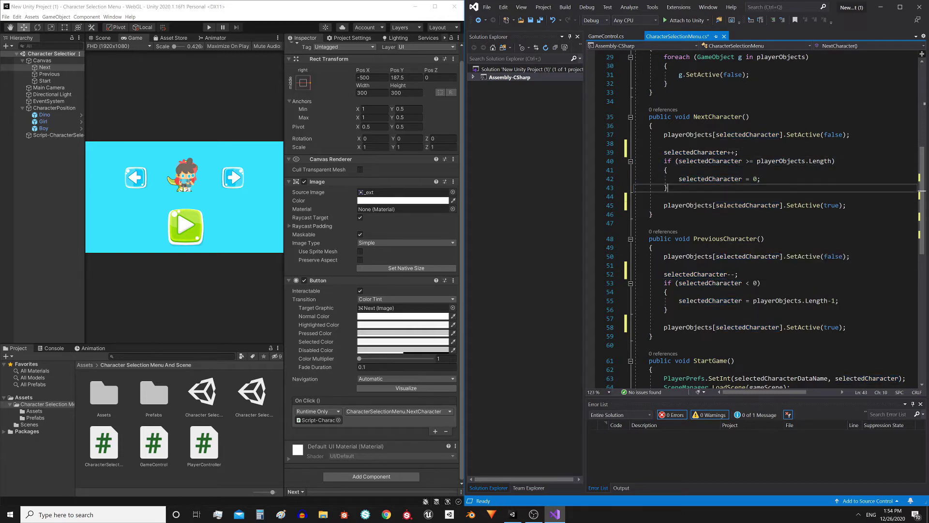
drag(668, 187, 618, 162)
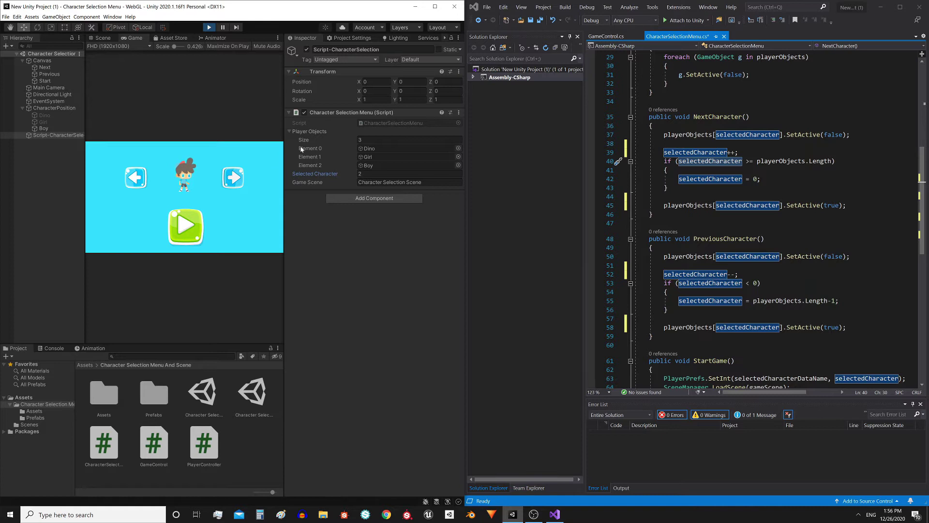
- Explain the playerObjects wrap-around check and advance the running menu from Boy back to Dino
key(alt+Tab)
double_click(775, 161)
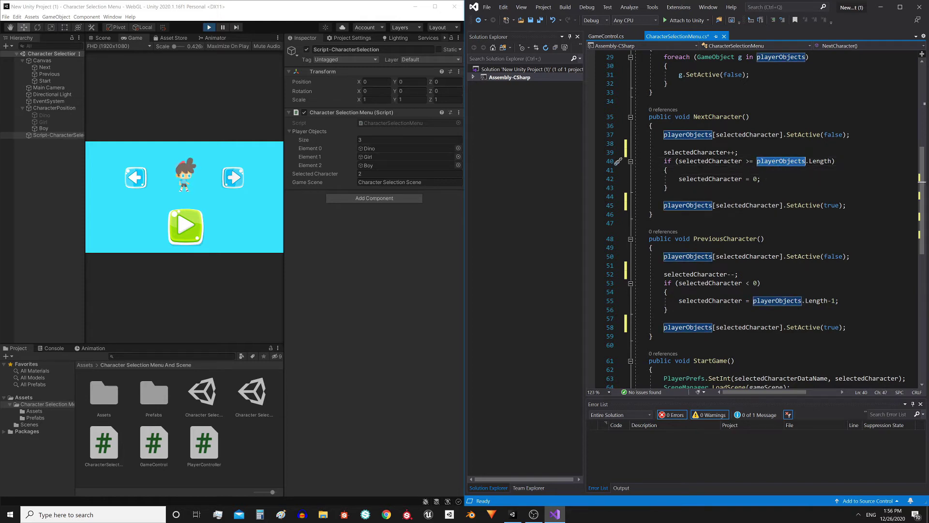
mouse_move(664, 161)
mouse_down()
mouse_move(669, 170)
mouse_move(761, 179)
mouse_up()
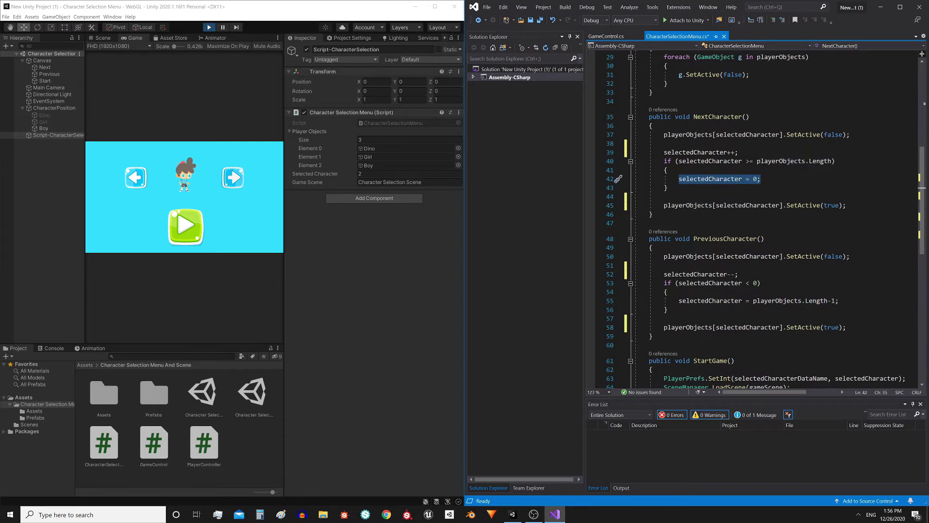
scroll(726, 203, down, 3)
click(664, 204)
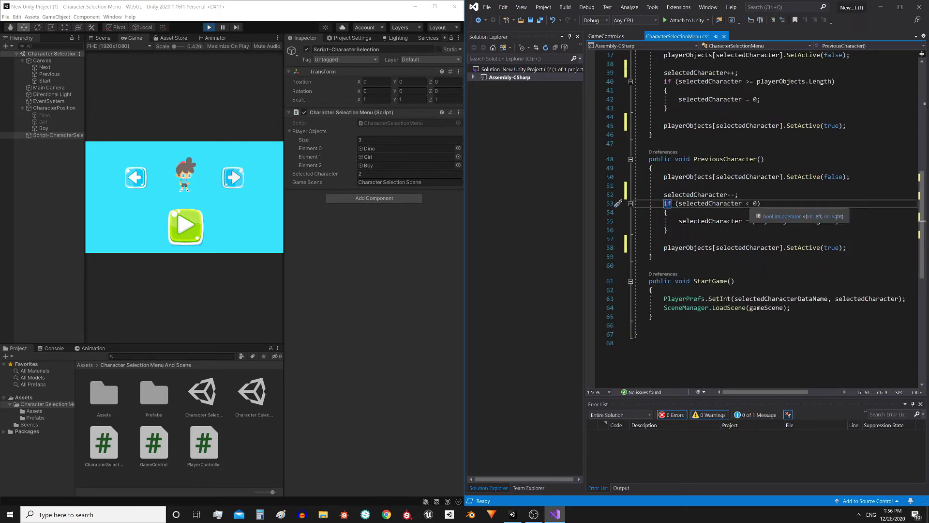
click(135, 178)
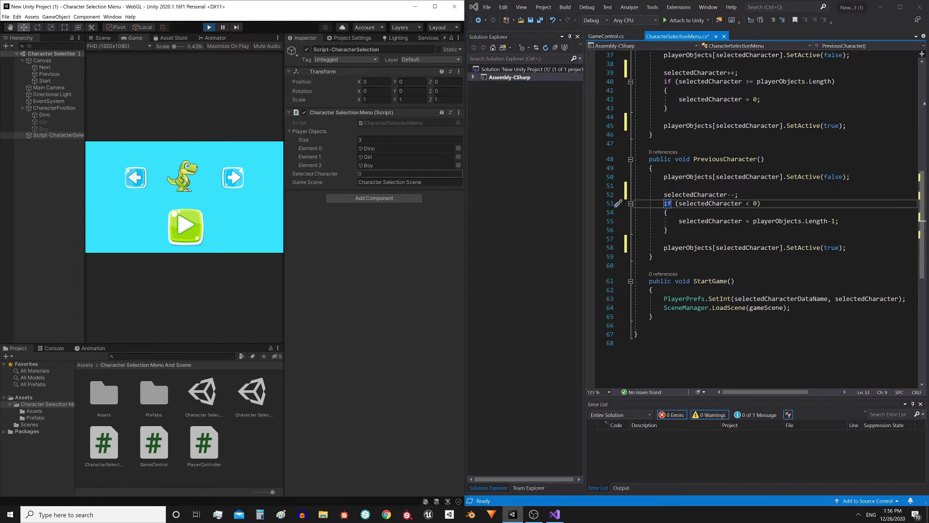
- Mark PreviousCharacter's decrement and its line 55 wrap to the last character
drag(664, 194, 738, 195)
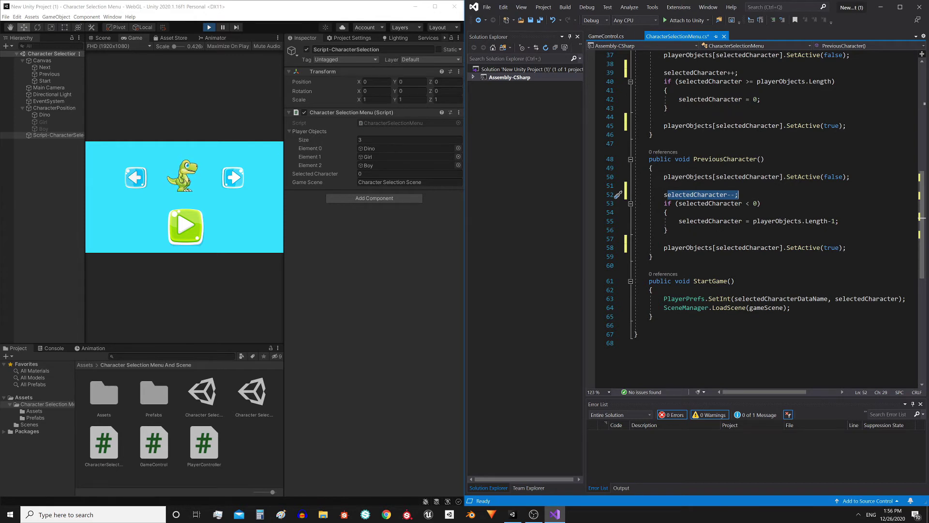
drag(679, 221, 839, 221)
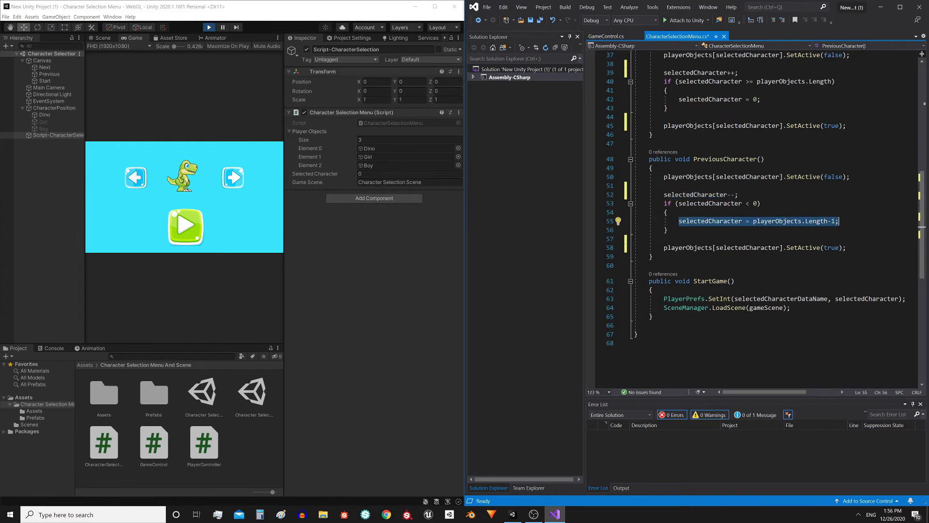
triple_click(816, 222)
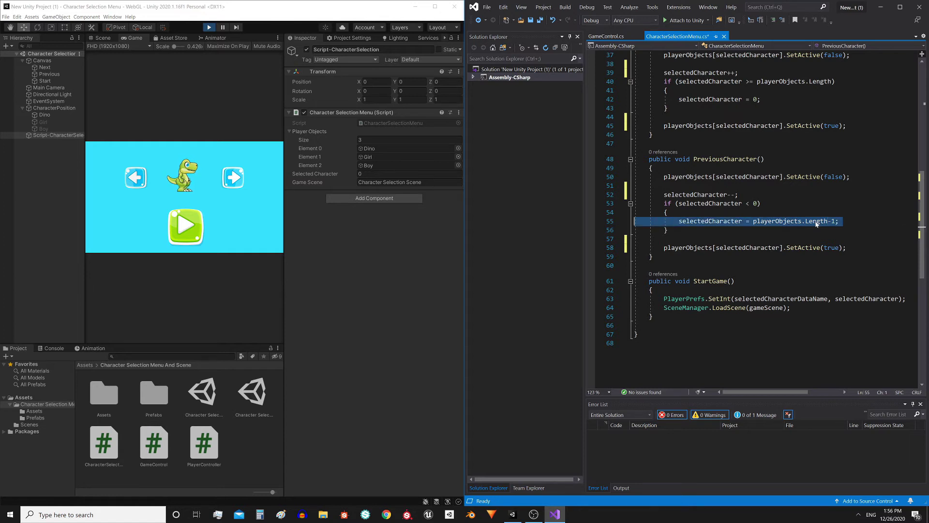
click(831, 221)
click(323, 148)
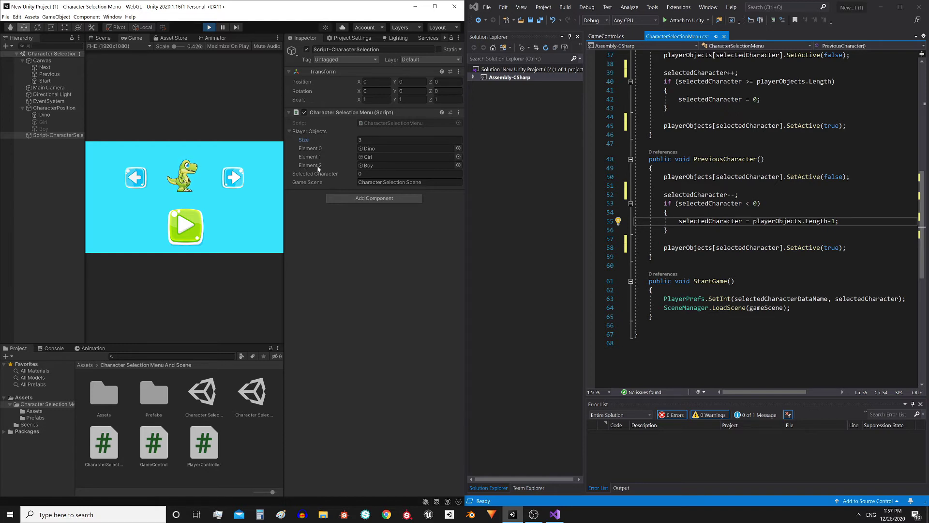
- Step back from Dino and explain line 45's SetActive call on selectedCharacter
click(136, 178)
scroll(774, 194, up, 2)
click(846, 179)
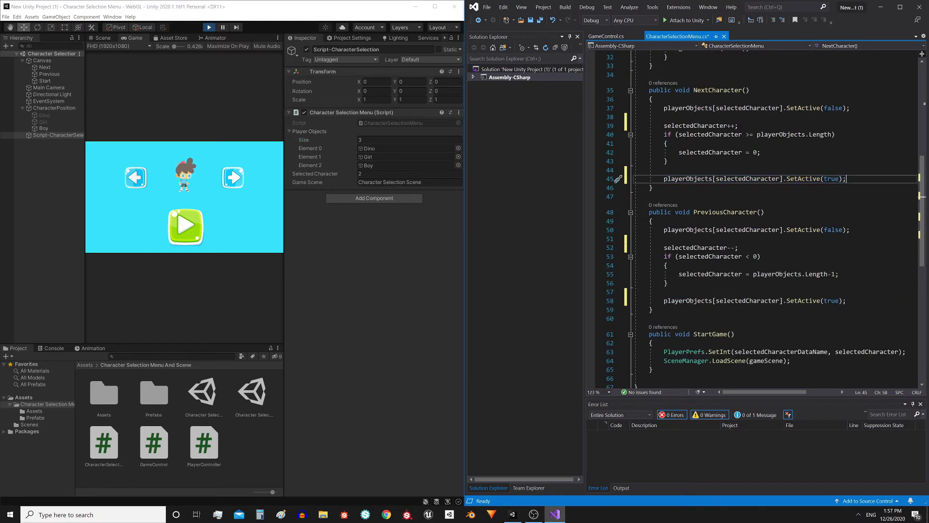
triple_click(753, 180)
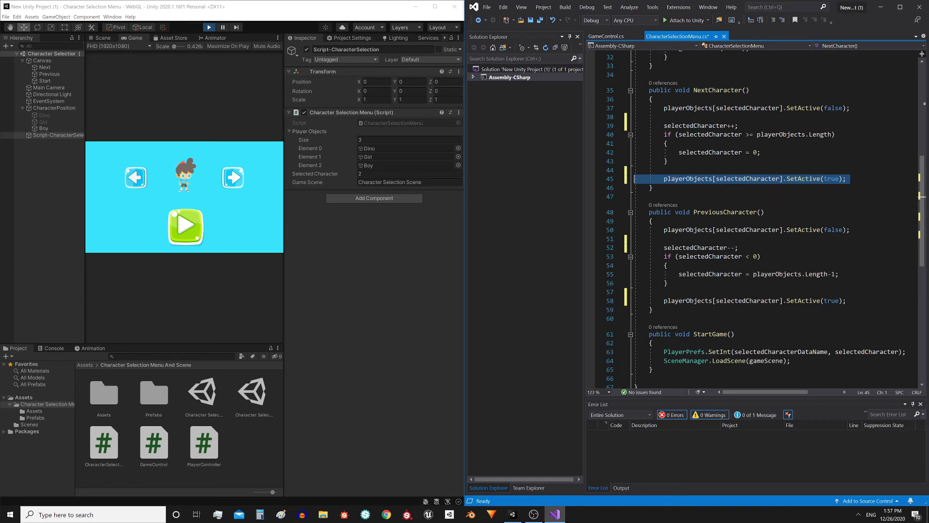
click(753, 180)
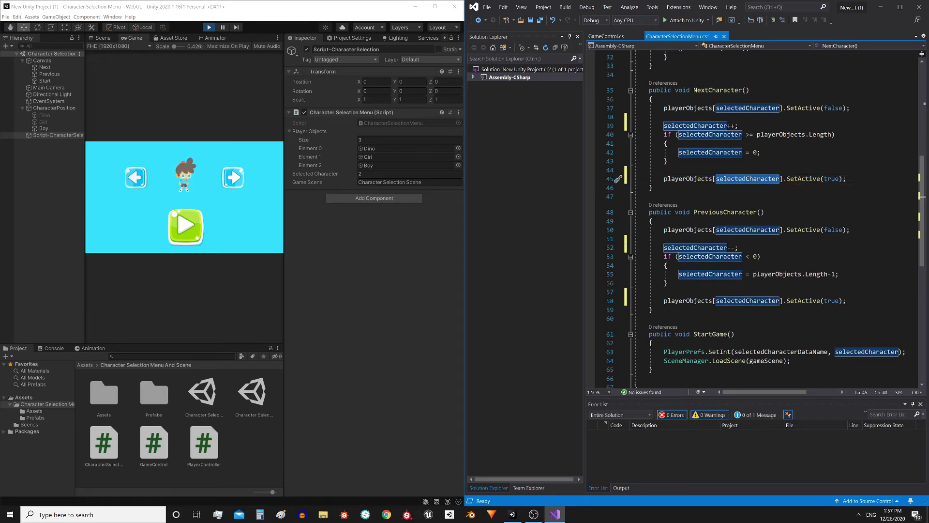
double_click(747, 178)
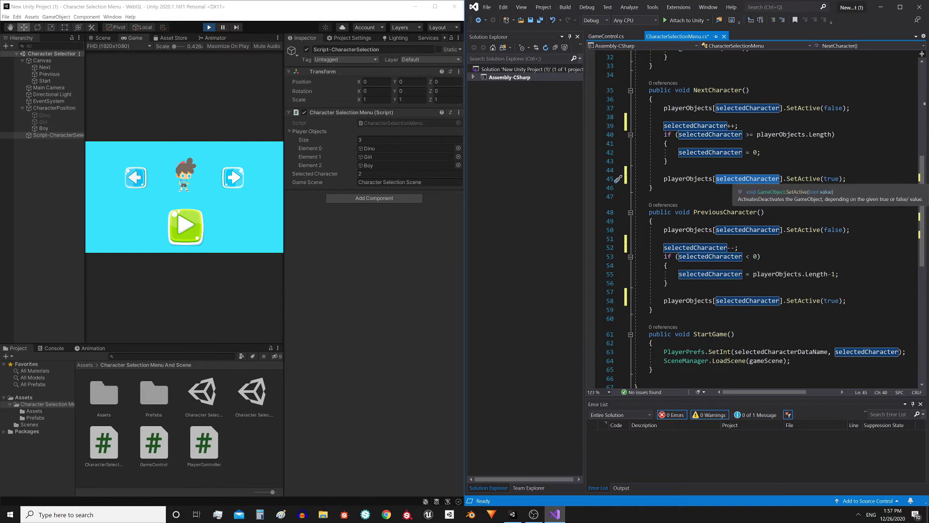
click(807, 182)
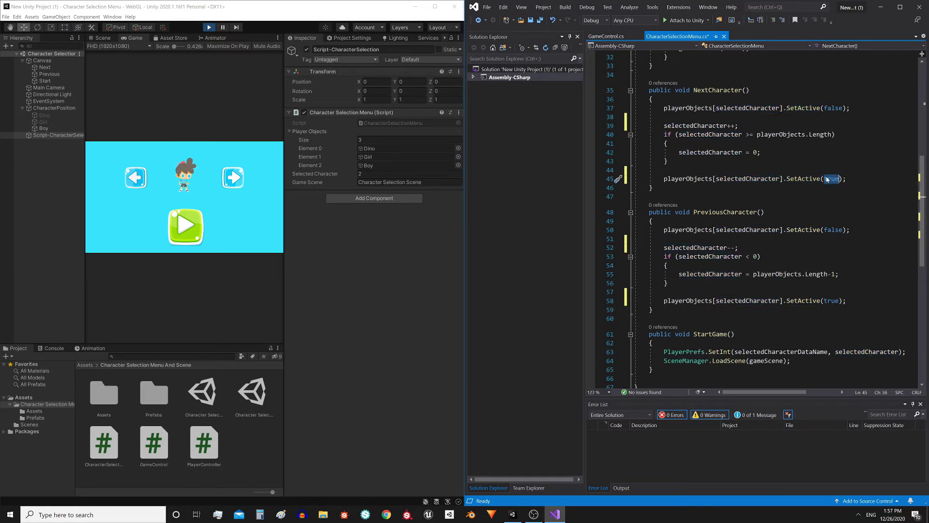
- Select line 58's show-character line and cycle the menu through Girl back to Dino
scroll(731, 242, down, 1)
triple_click(730, 276)
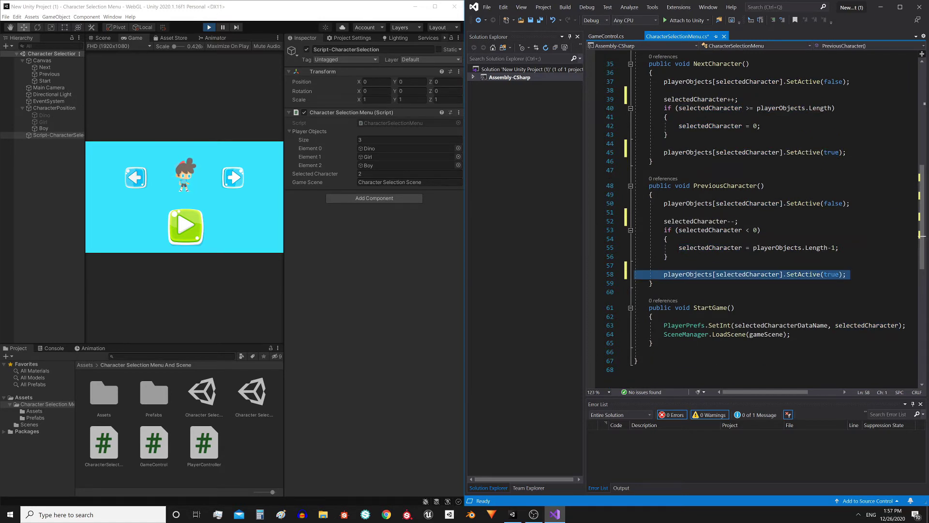
scroll(730, 276, up, 3)
click(228, 182)
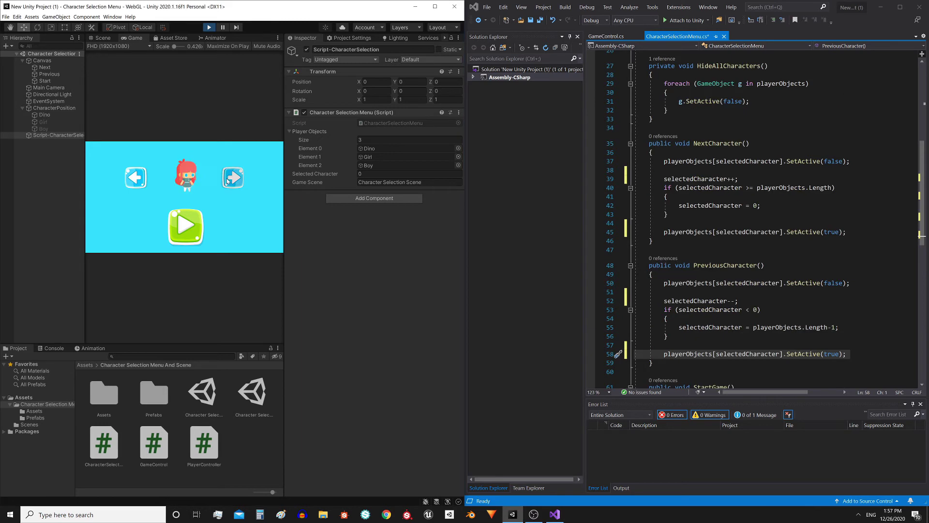
click(228, 182)
scroll(620, 227, down, 3)
scroll(618, 274, down, 2)
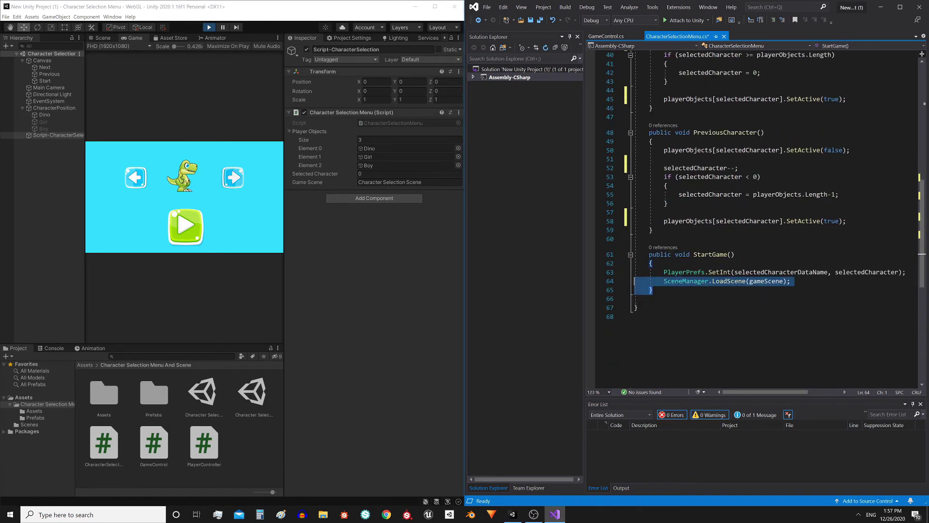
- Explain StartGame's SetInt save of selectedCharacter and add a blank line after line 63
drag(653, 290, 634, 264)
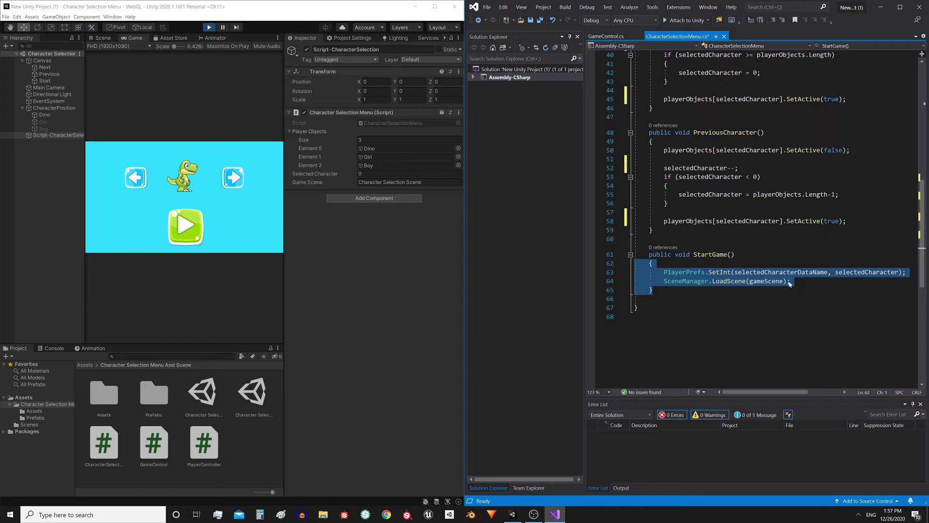
triple_click(724, 274)
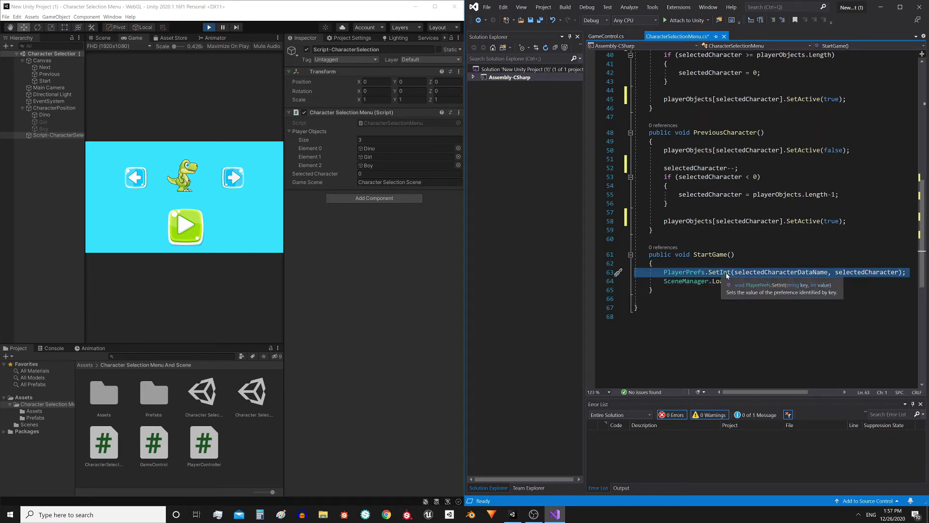
click(766, 275)
double_click(849, 273)
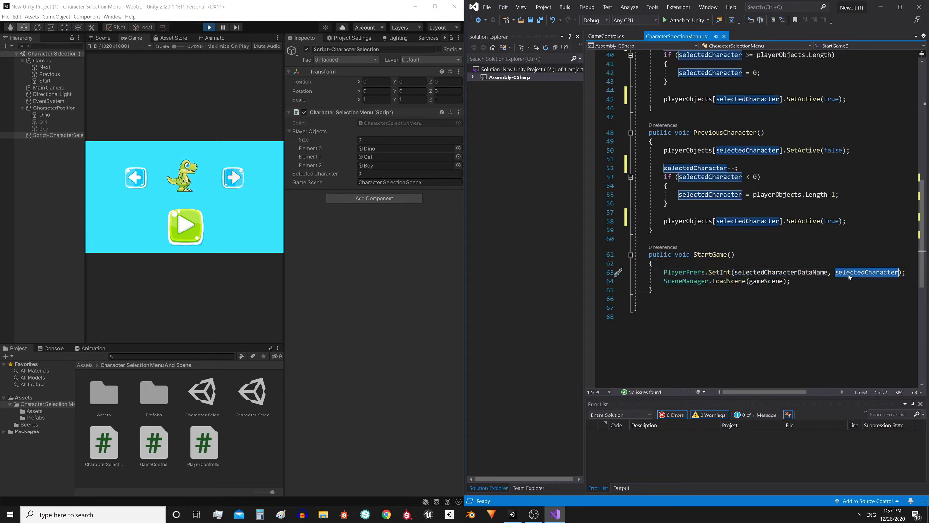
double_click(781, 272)
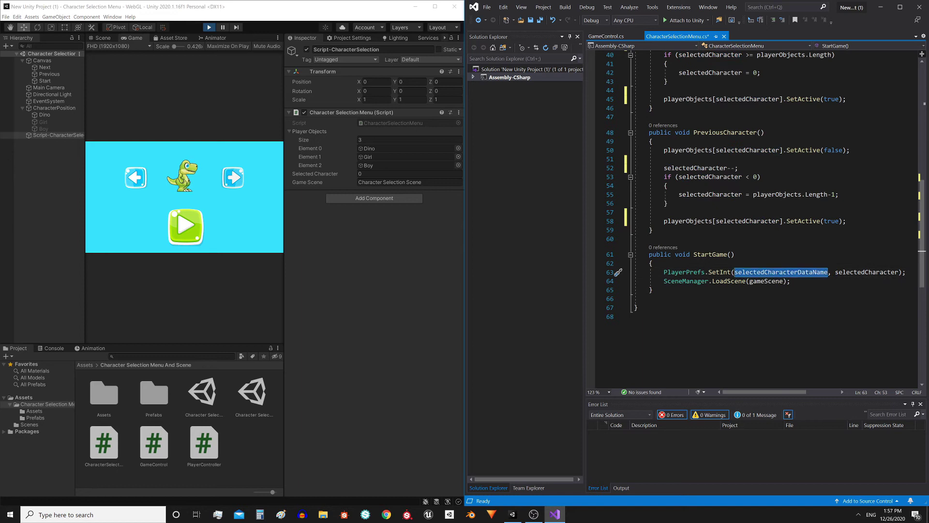
click(906, 272)
key(Return)
- Explain LoadScene, then locate the Dino prefab and the StartPosition object for playerStartPosition
double_click(728, 289)
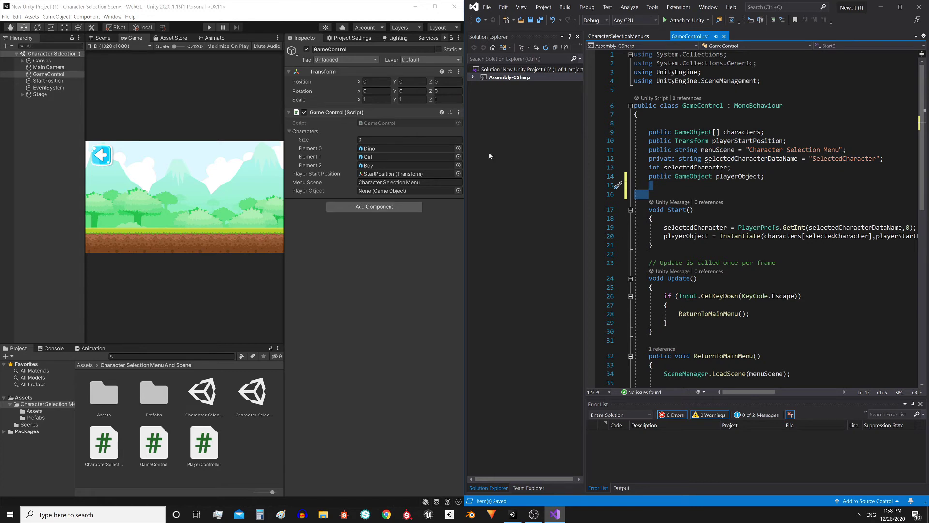
click(371, 150)
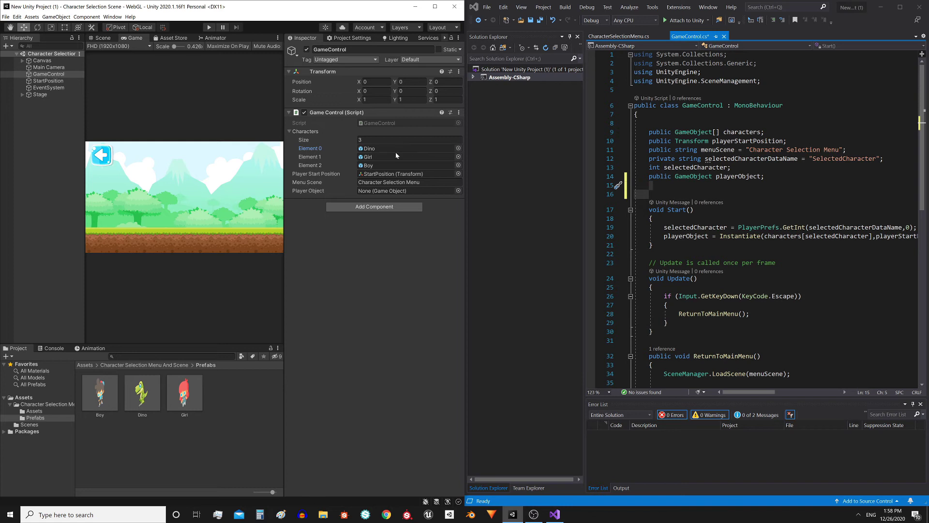
double_click(734, 141)
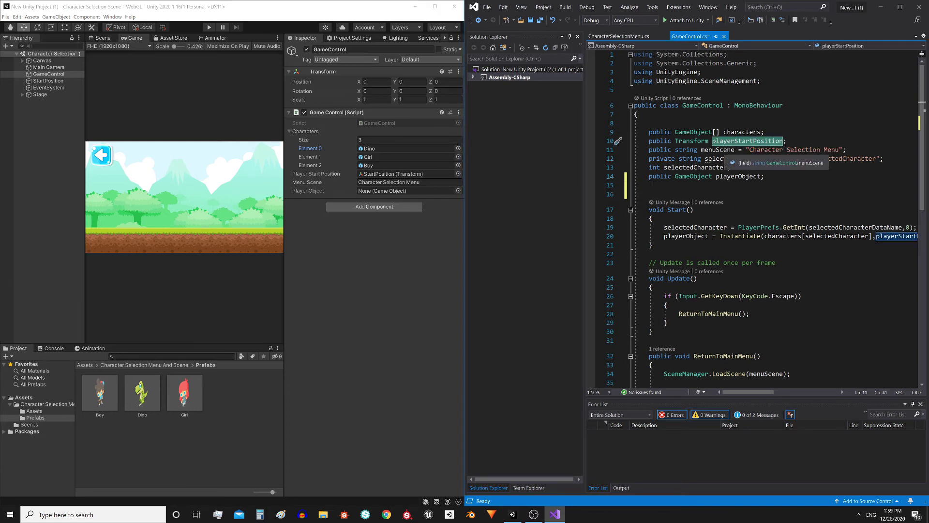
click(390, 174)
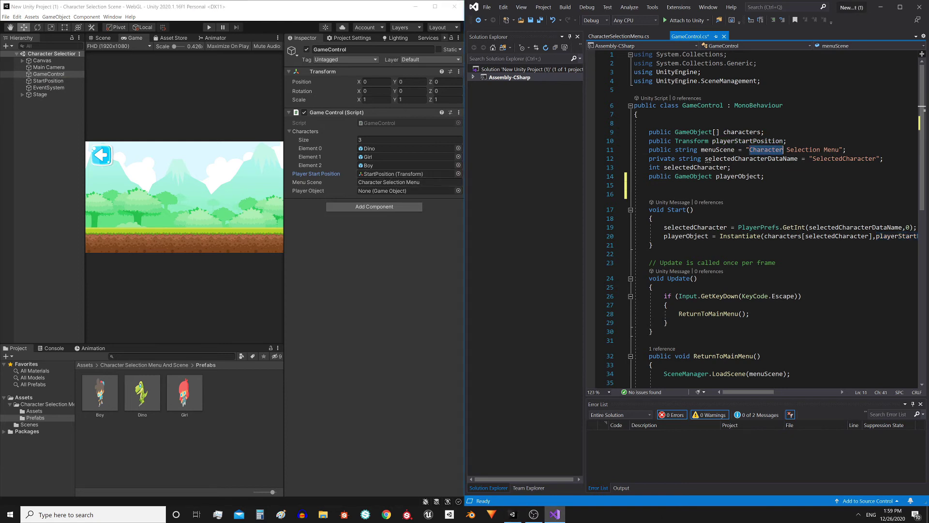
- Highlight the menuScene name and the selectedCharacterDataName declaration in GameControl
click(719, 149)
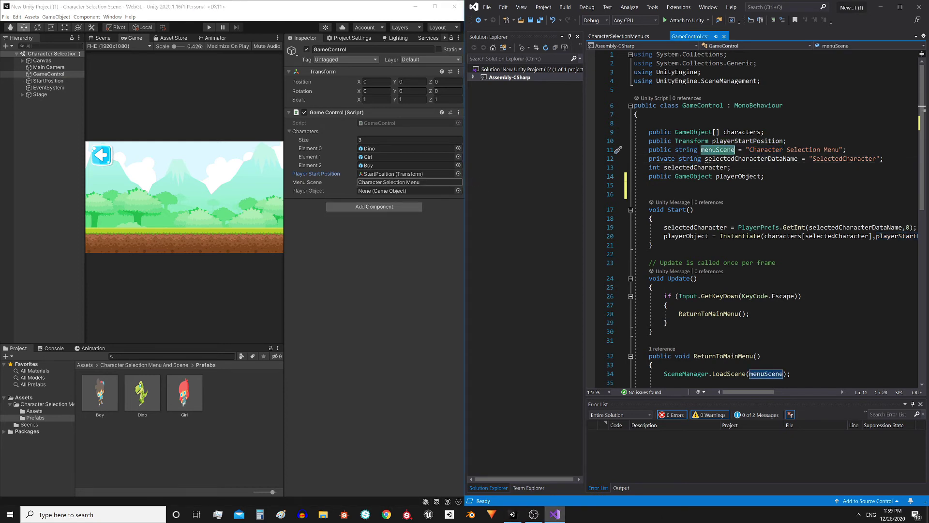
double_click(804, 150)
triple_click(753, 160)
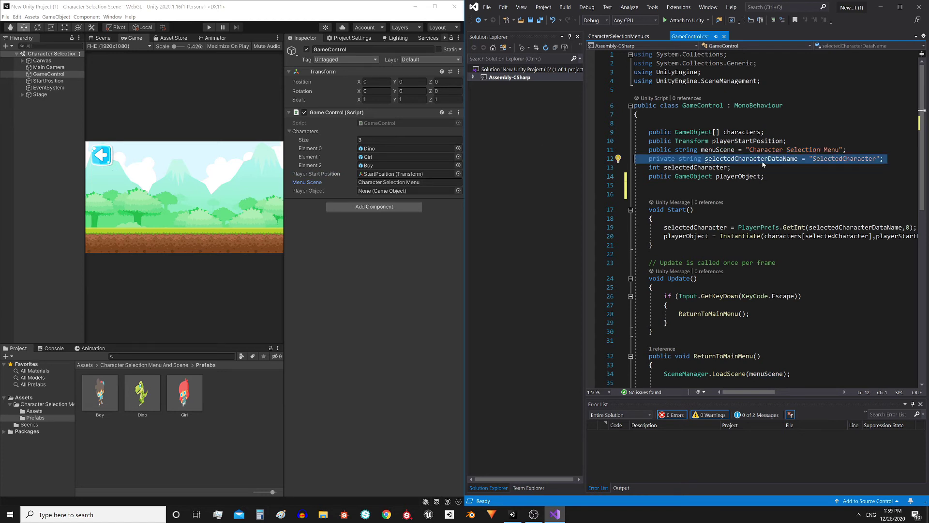
click(779, 159)
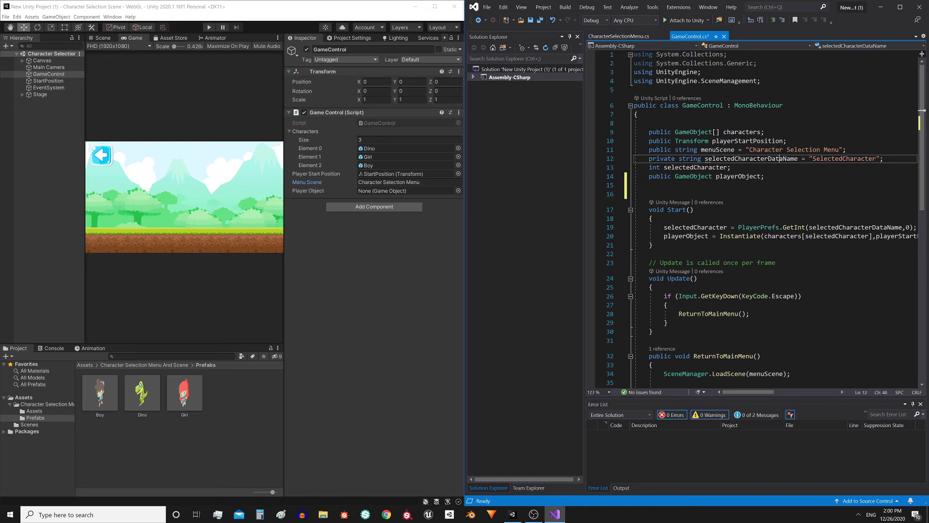
triple_click(779, 158)
- Compare selectedCharacter between CharacterSelectionMenu and GameControl
click(774, 168)
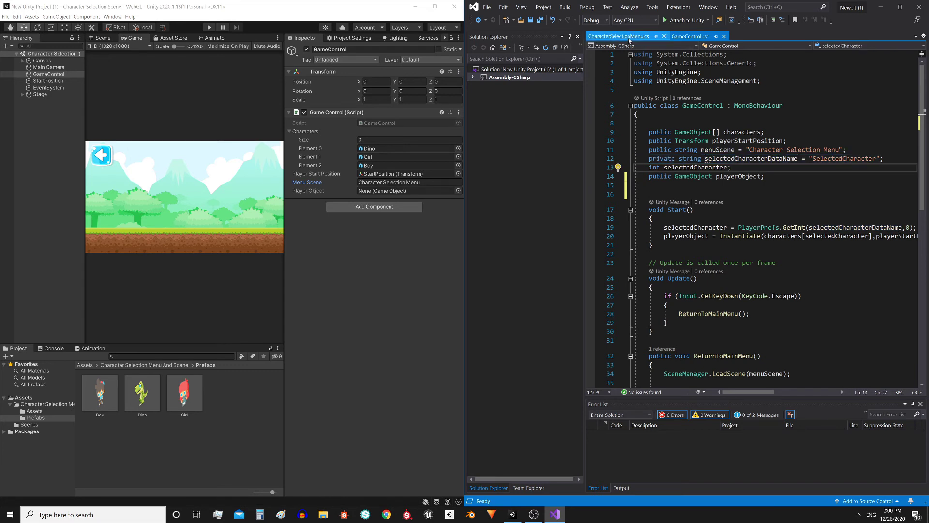
click(629, 39)
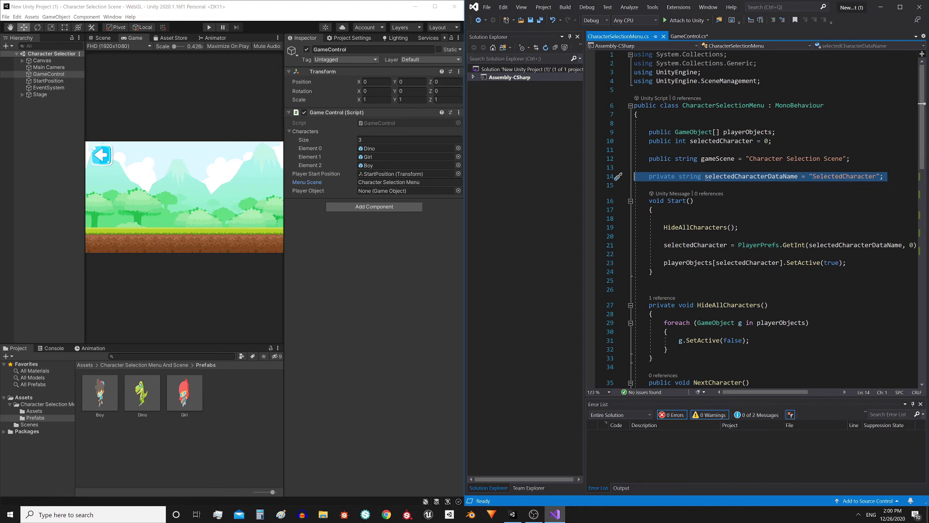
click(690, 37)
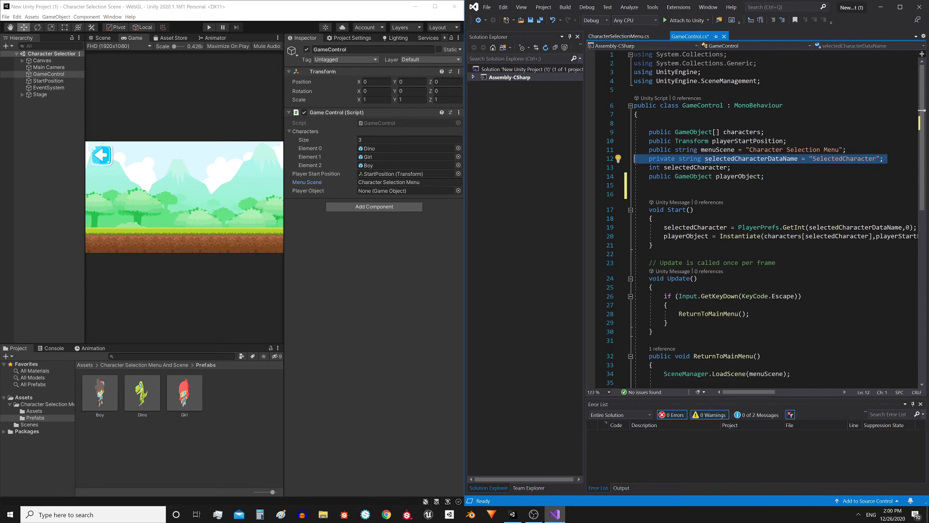
click(727, 167)
scroll(727, 167, down, 1)
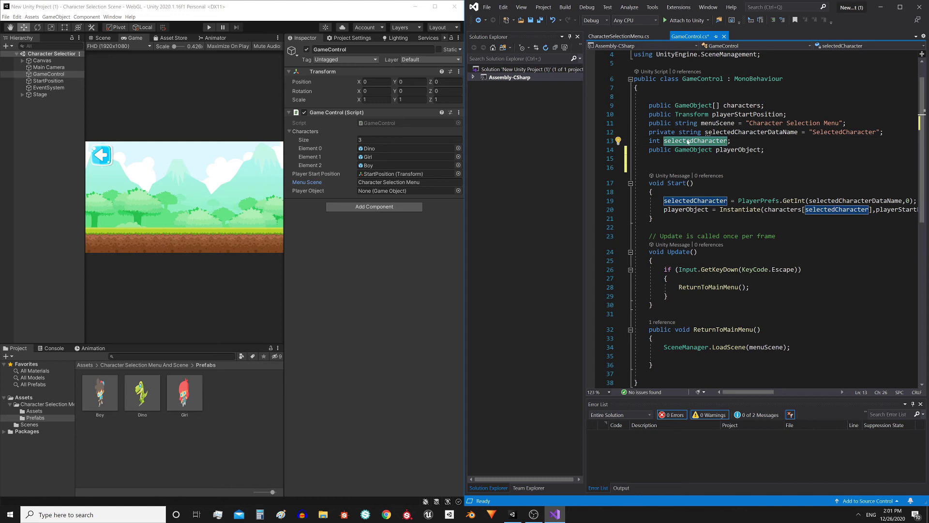
- Explain Start's GetInt call with default 0, select line 20, and maximize Visual Studio
key(End)
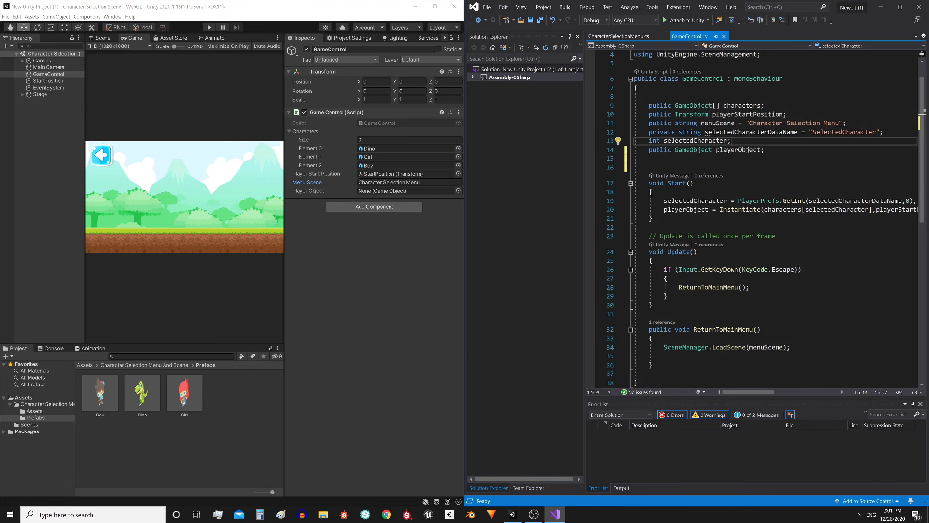
click(700, 183)
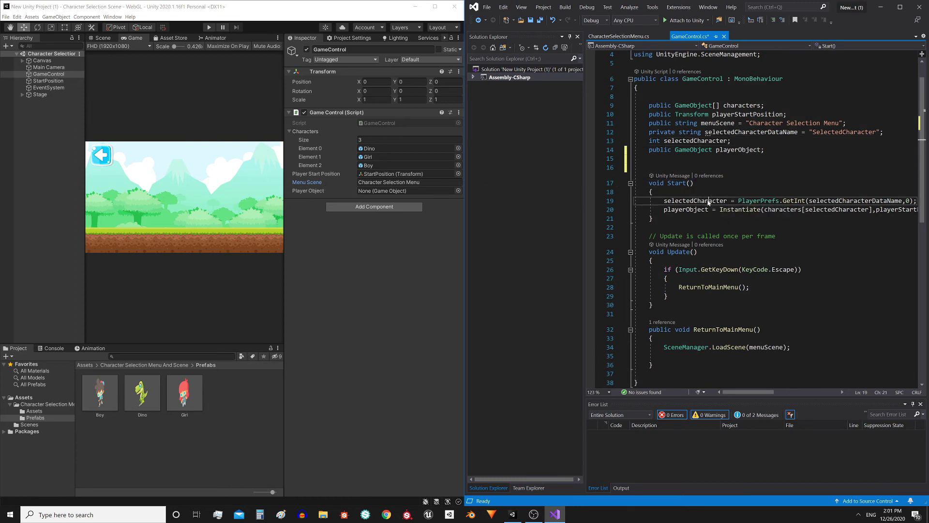
click(795, 200)
mouse_move(837, 209)
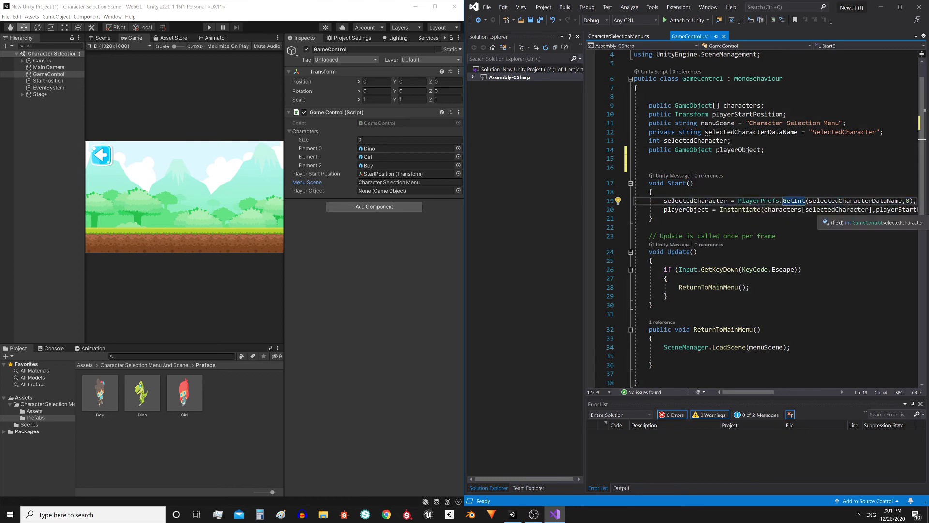
click(908, 200)
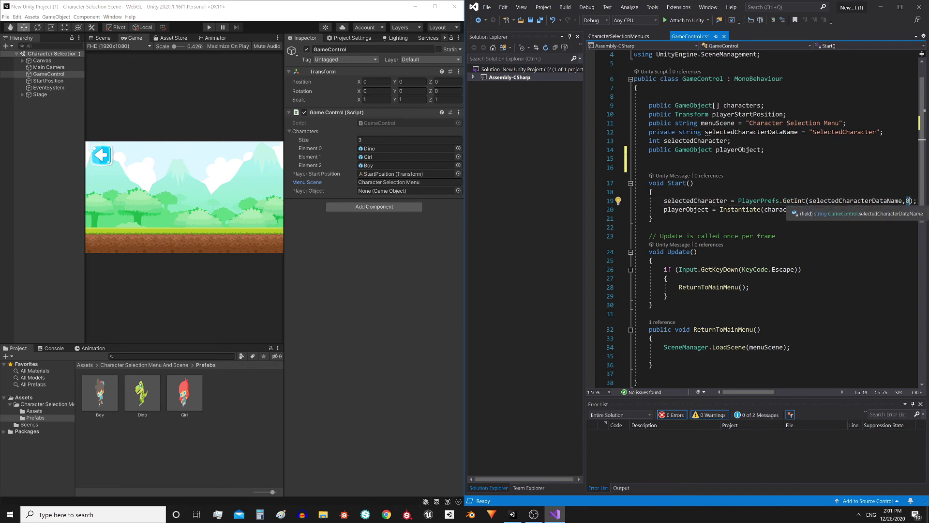
key(Right)
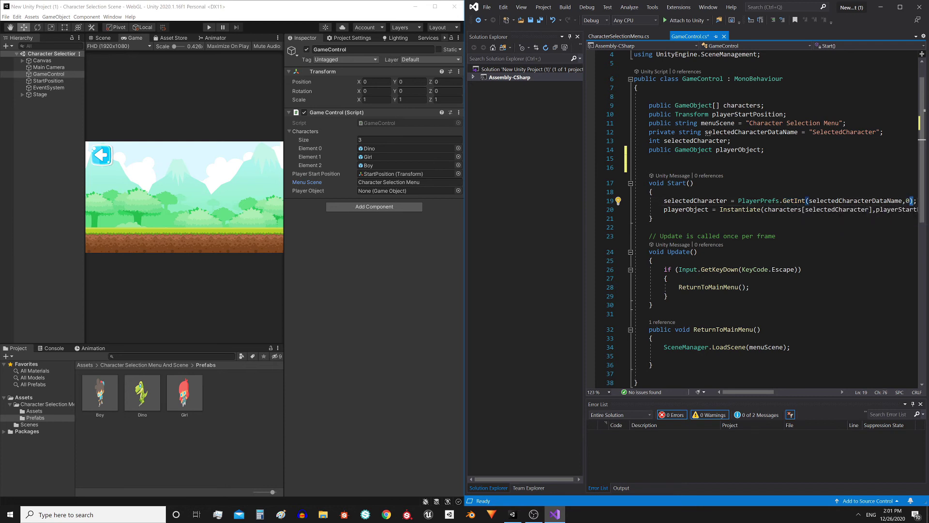
key(Down)
key(Down)
key(Home)
key(Home)
key(shift+Up)
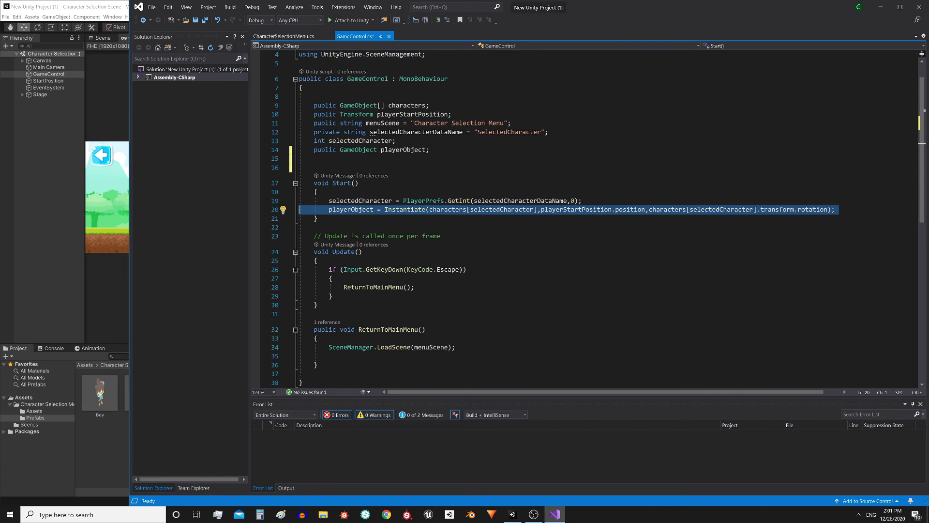
click(443, 211)
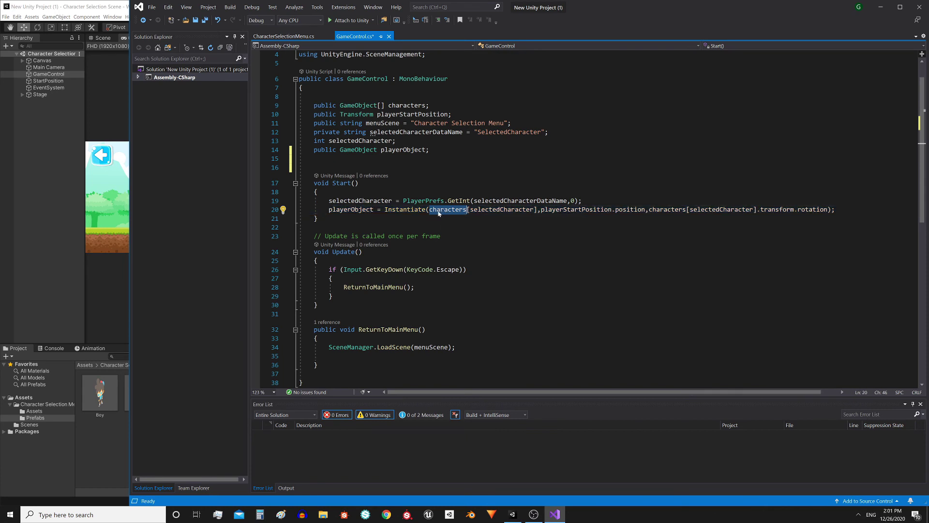
key(ctrl+Left)
key(ctrl+Left)
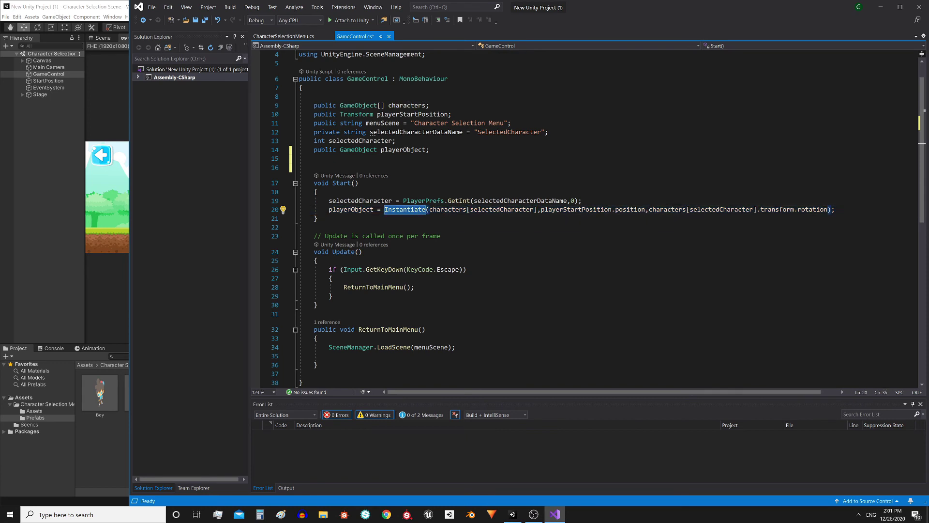
key(Right)
key(ctrl+shift+Right)
key(ctrl+shift+Right)
key(ctrl+shift+Right)
key(ctrl+shift+Right)
key(shift+Left)
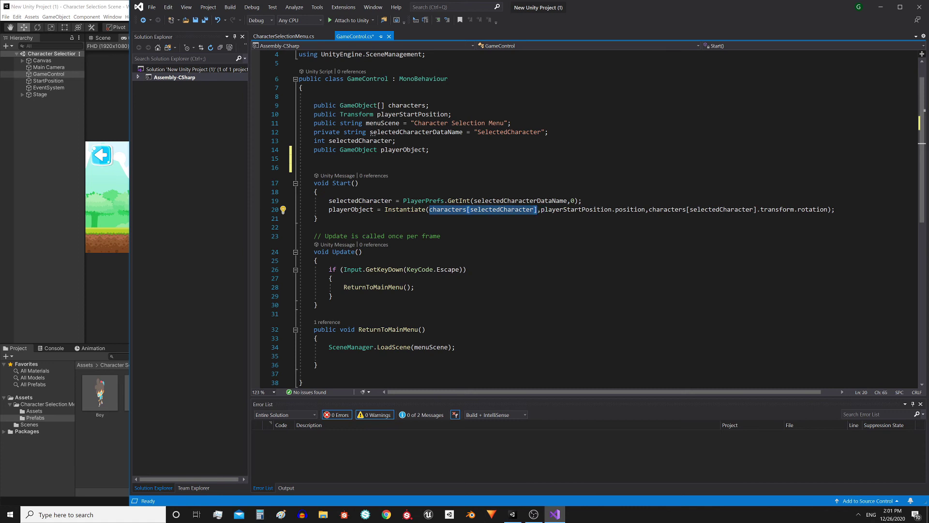
key(ctrl+Right)
key(shift+Down)
key(shift+Up)
key(ctrl+shift+Right)
key(ctrl+shift+Right)
key(ctrl+shift+Right)
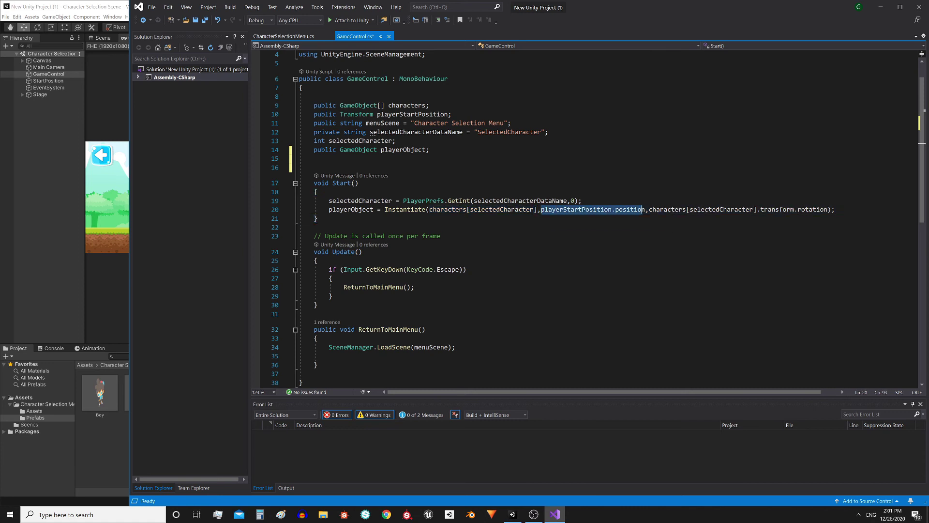
key(shift+Right)
key(Right)
key(shift+Down)
key(ctrl+shift+Left)
key(ctrl+shift+Left)
key(shift+Right)
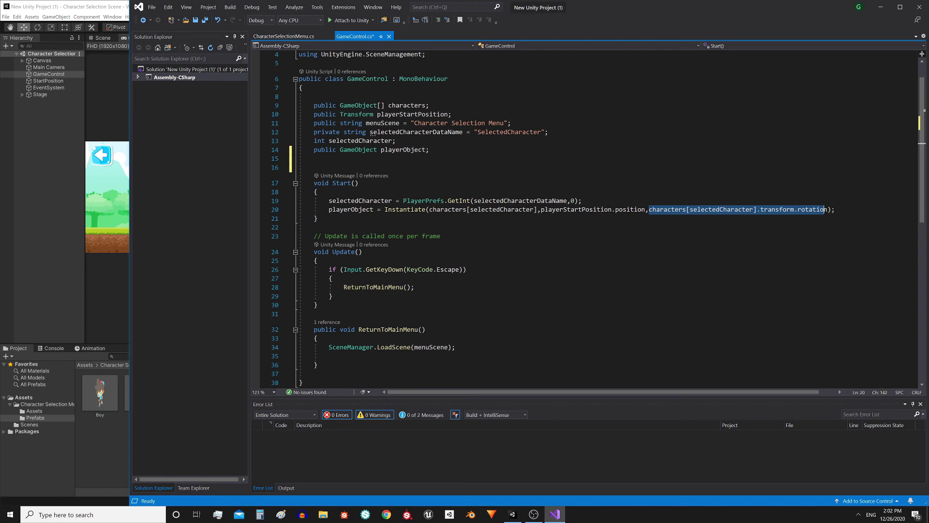
key(shift+Right)
key(alt+shift+equal)
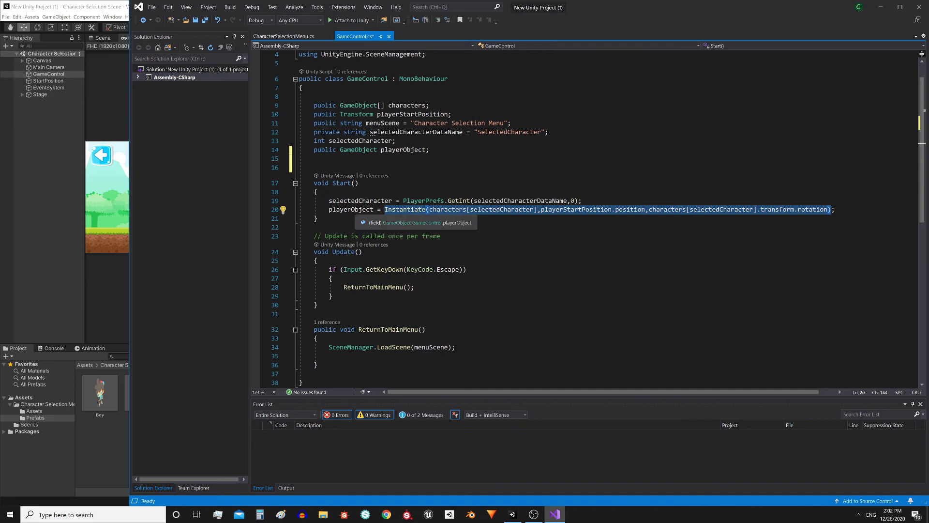
key(Home)
key(ctrl+w)
key(F12)
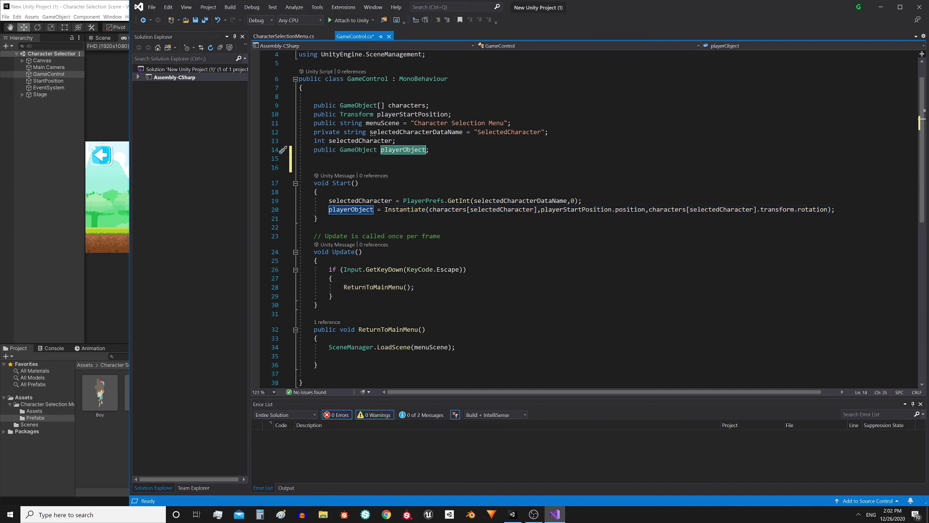
key(ctrl+minus)
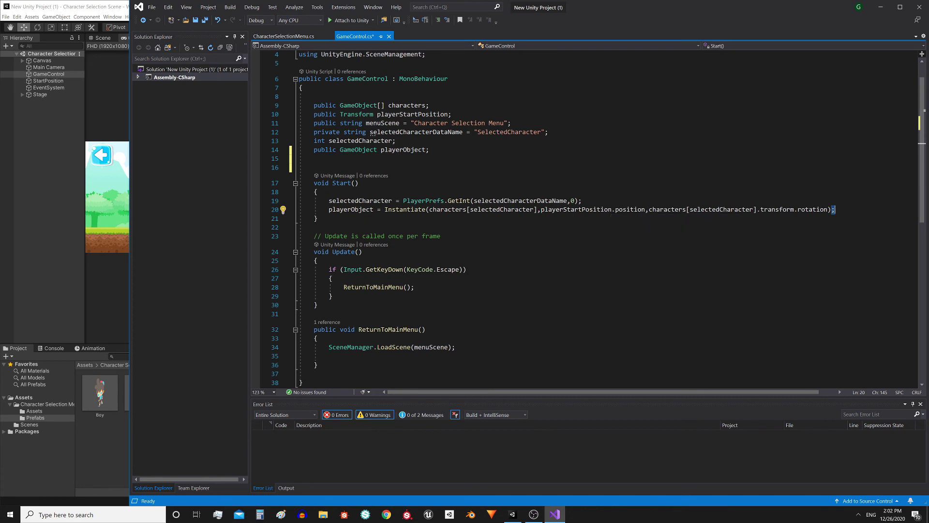
scroll(373, 134, down, 3)
drag(318, 285, 299, 249)
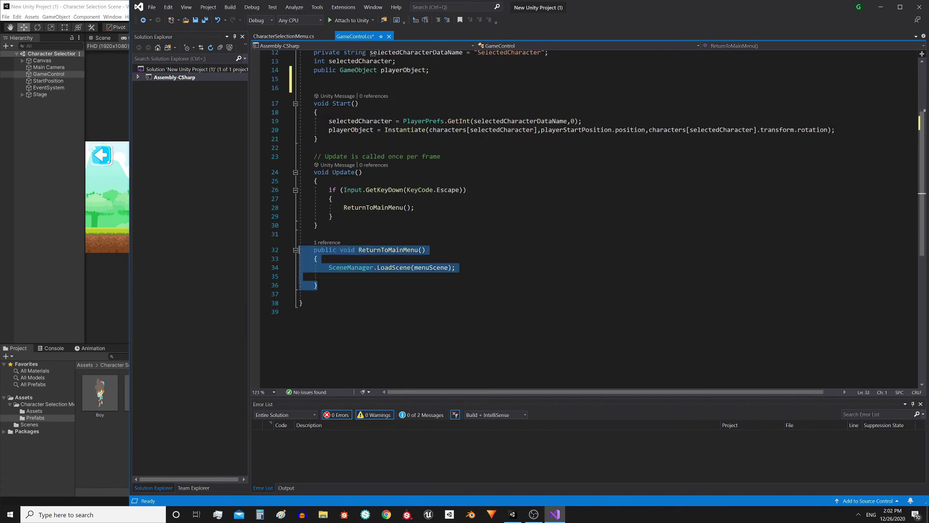
double_click(363, 269)
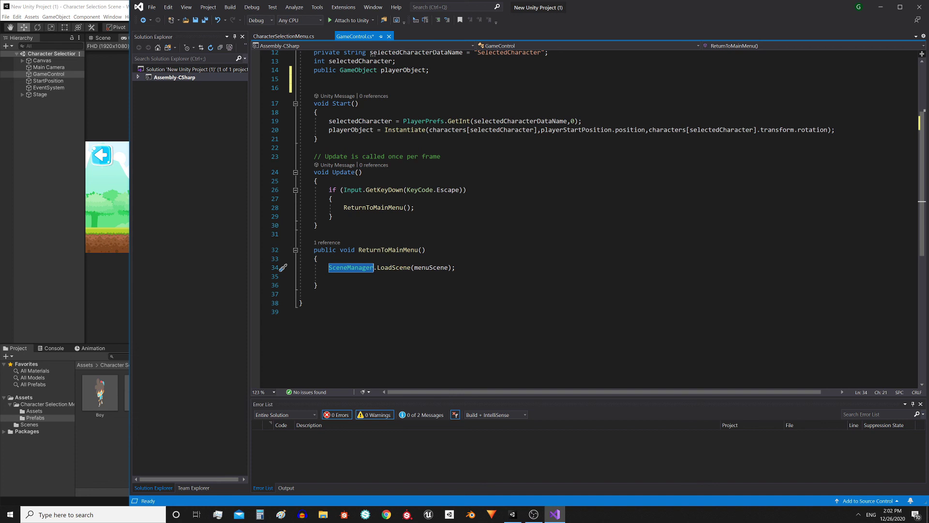
key(ctrl+Right)
key(ctrl+Right)
key(ctrl+Right)
key(ctrl+shift+Right)
scroll(581, 194, up, 1)
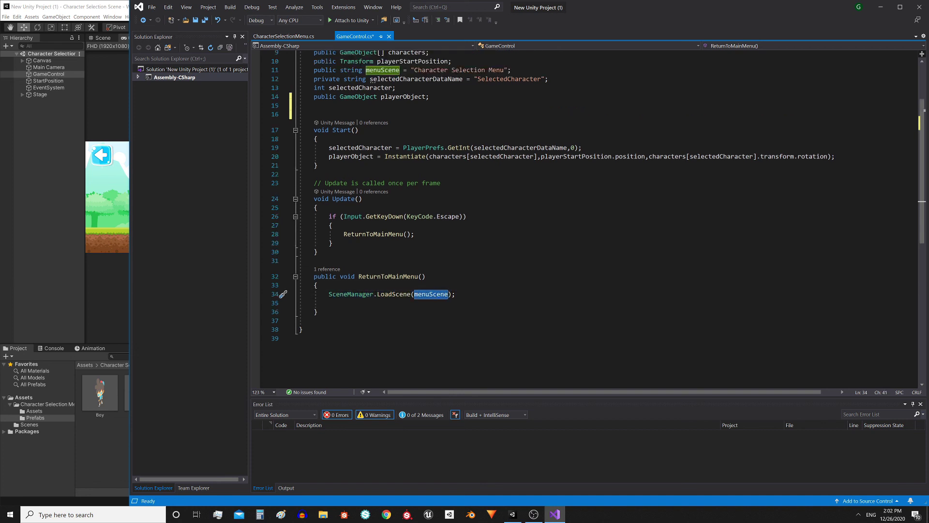
scroll(581, 194, up, 3)
scroll(373, 161, down, 3)
scroll(373, 161, up, 3)
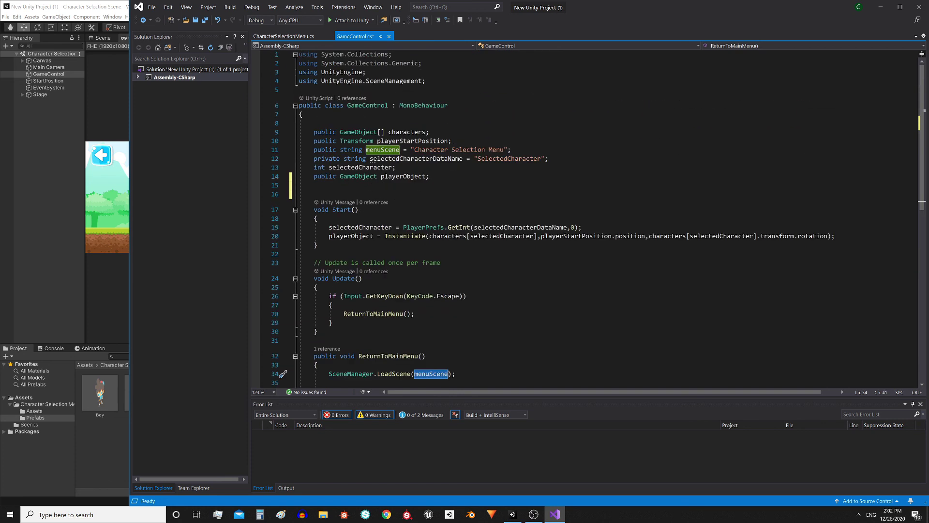
scroll(373, 161, down, 2)
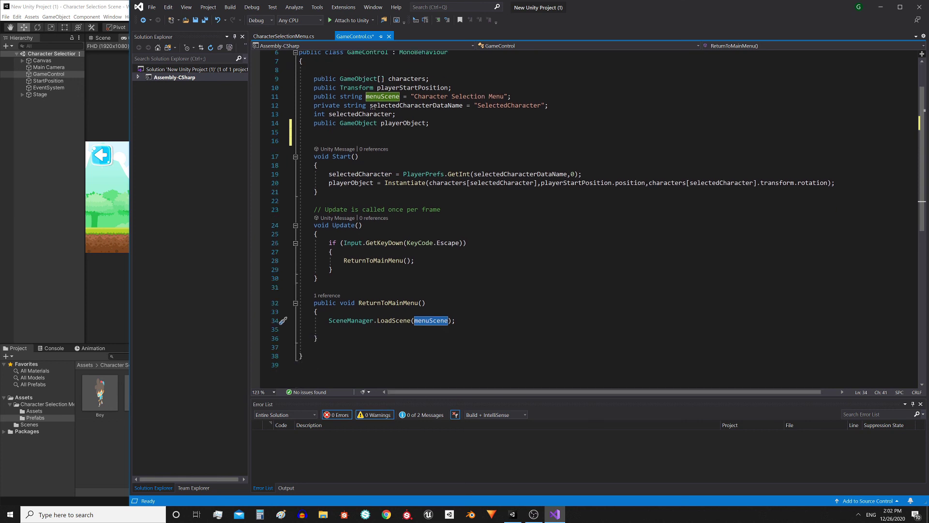
key(ctrl+Left)
key(ctrl+Left)
key(ctrl+Left)
key(ctrl+shift+Right)
scroll(373, 160, up, 2)
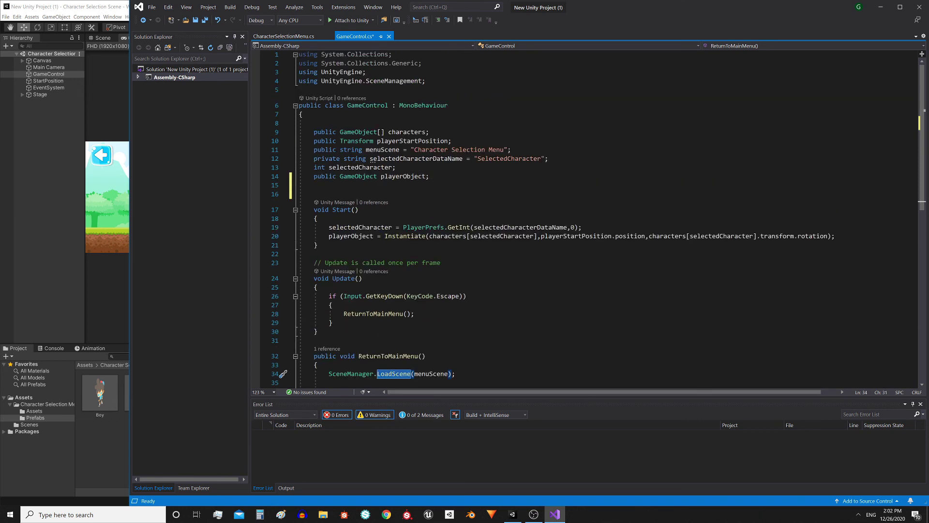
- Highlight the UnityEngine.SceneManagement using line and Update's Escape check calling ReturnToMainMenu
drag(429, 81, 299, 81)
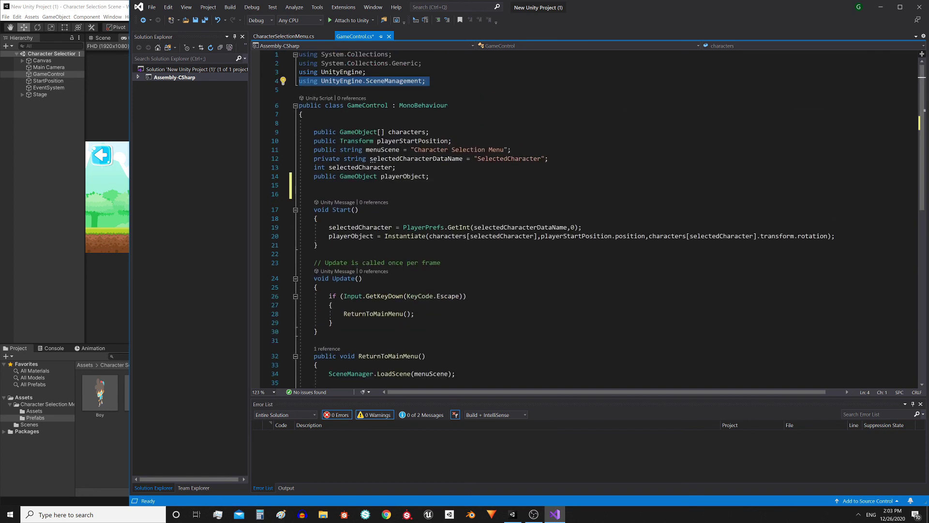
scroll(580, 218, down, 3)
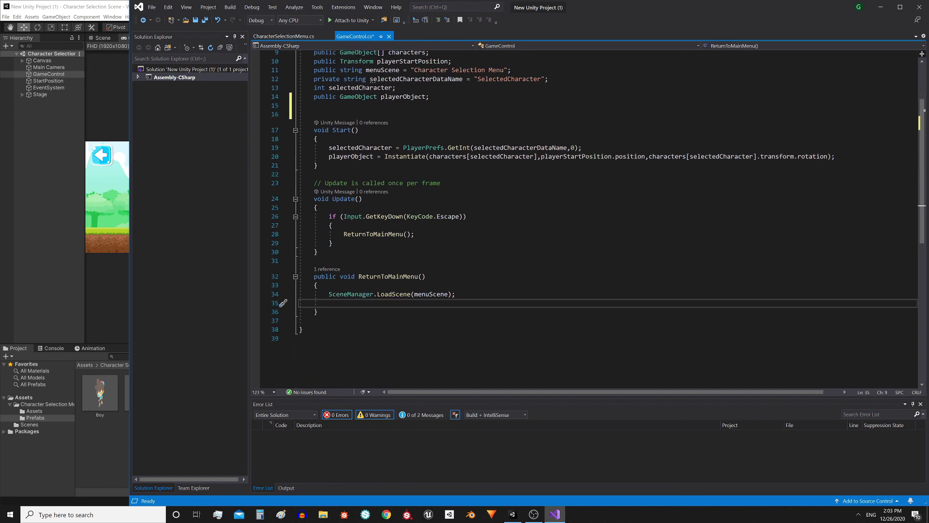
drag(318, 312, 299, 277)
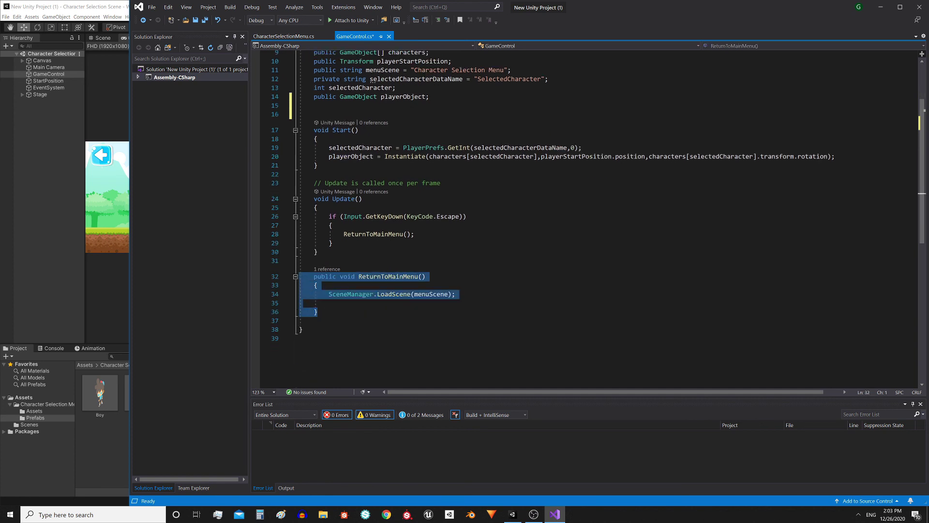
double_click(448, 216)
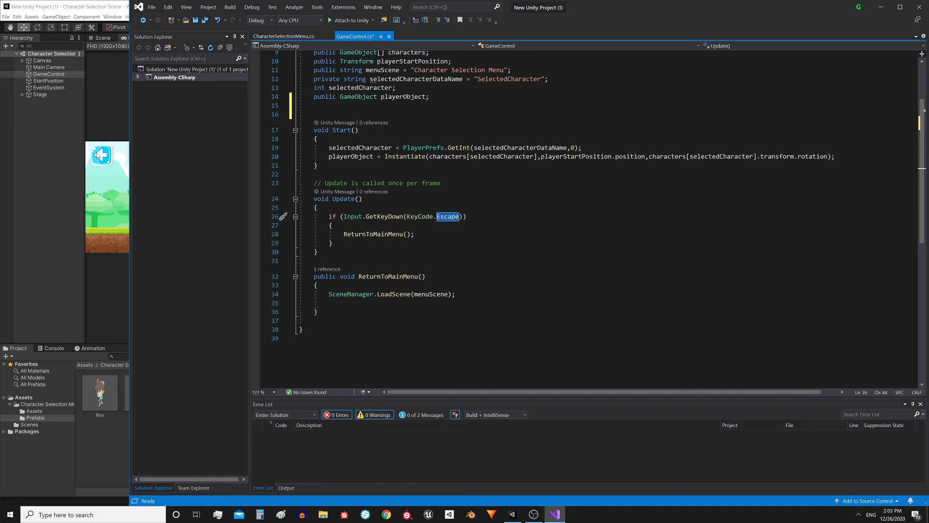